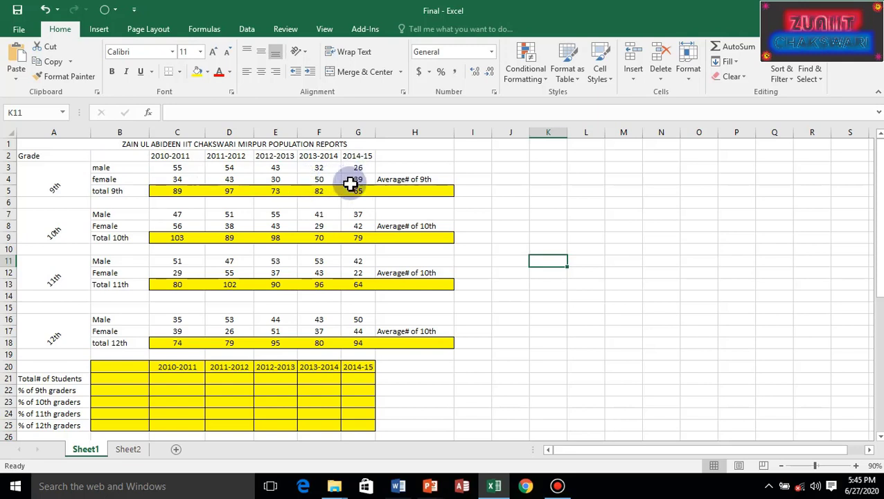
Clear the yearly totals of all four grades in C5:G5, C9:G9, C13:G13 and C18:G18.
left_click(174, 192)
left_click_drag(207, 191, 359, 195)
key("Delete")
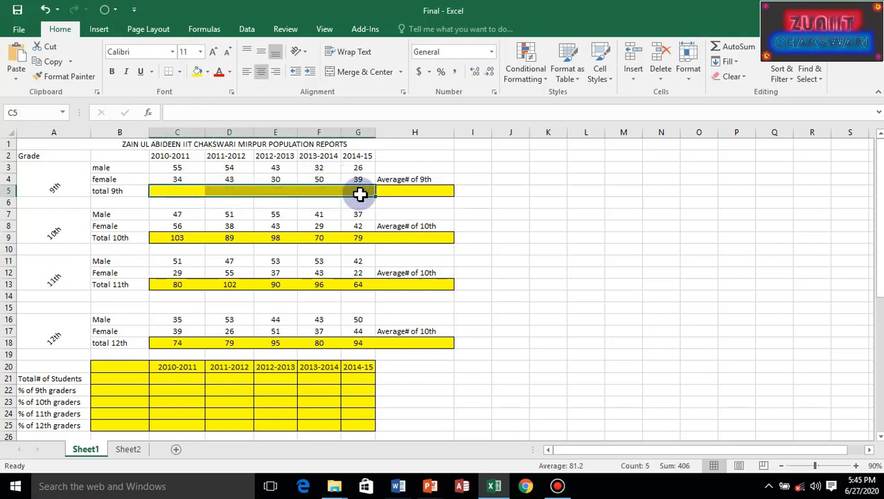
left_click_drag(174, 239, 358, 236)
key("Delete")
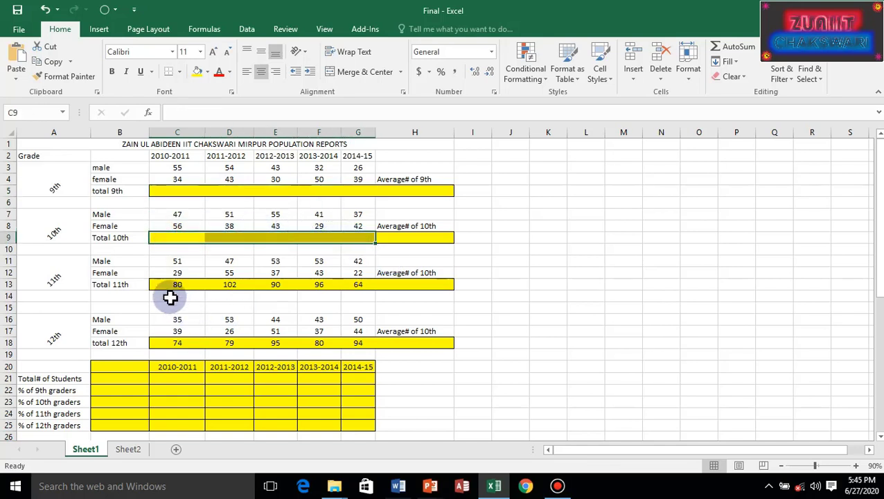
left_click_drag(174, 288, 367, 284)
key("Delete")
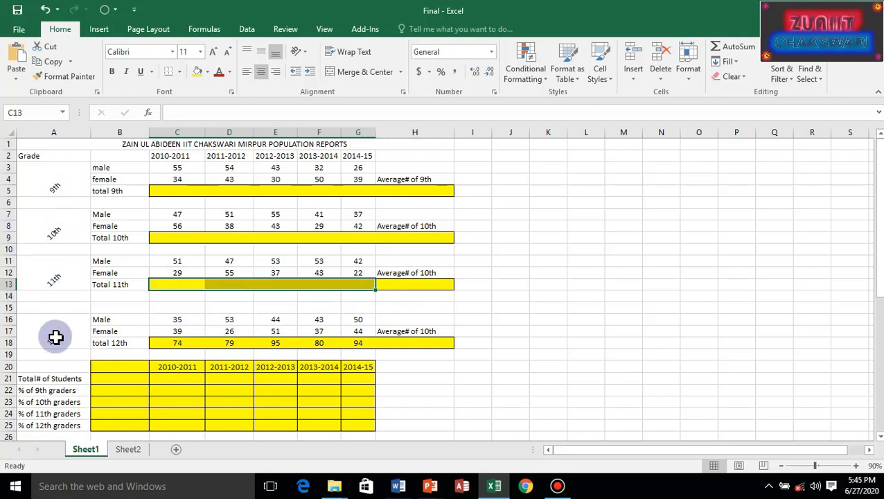
left_click_drag(177, 342, 353, 338)
key("Delete")
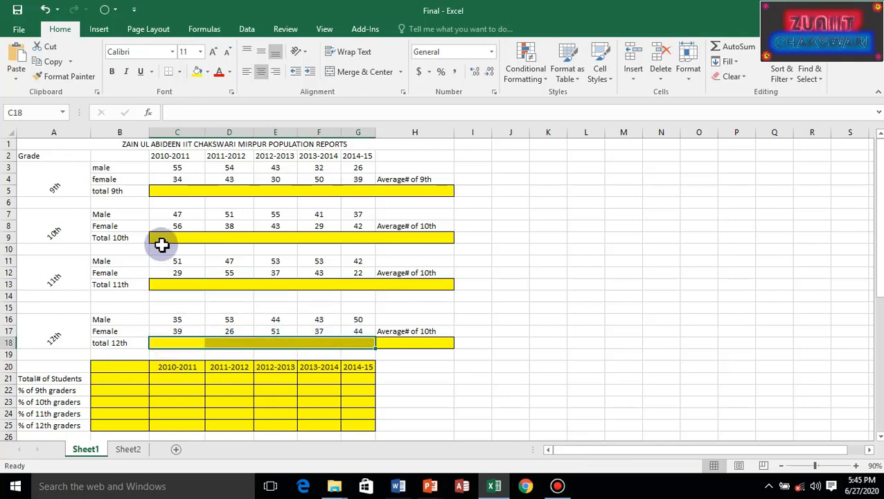
Total the 9th grade for 2010-2011 with =SUM(C3:C4) in C5 and fill the formula across to G5.
left_click(174, 193)
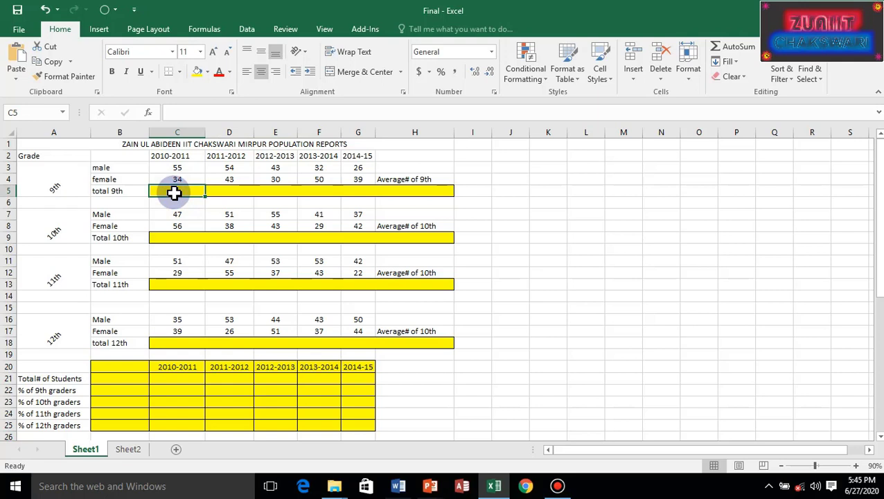
type("=sum")
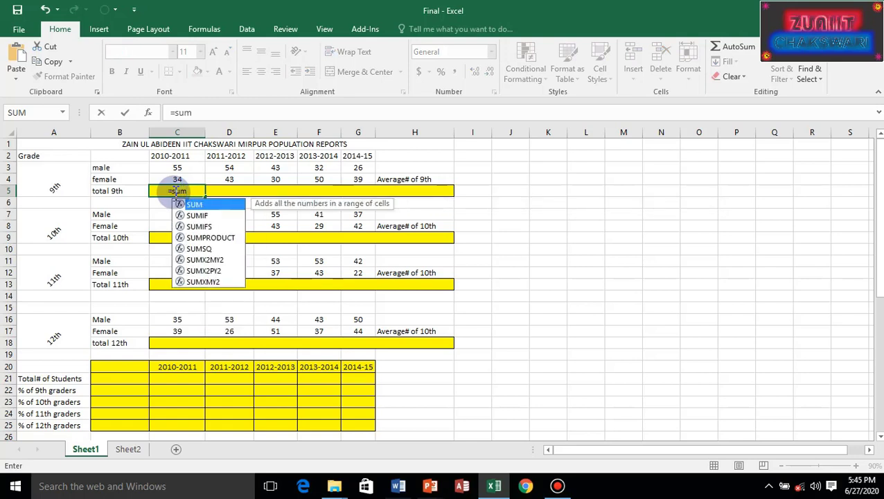
double_click(214, 205)
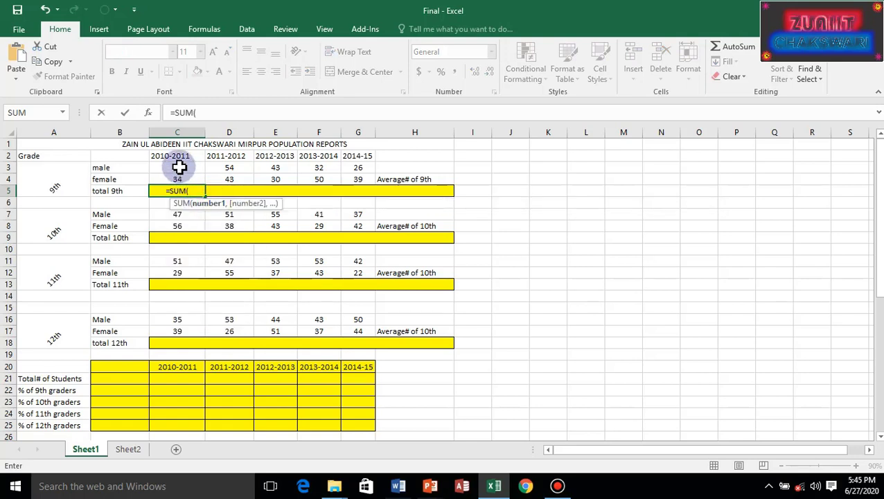
left_click_drag(178, 168, 175, 184)
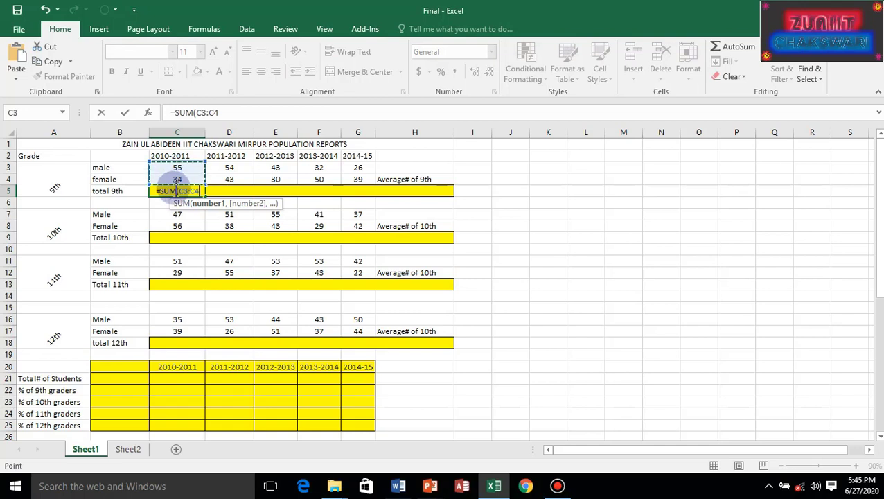
type(")")
key("Return")
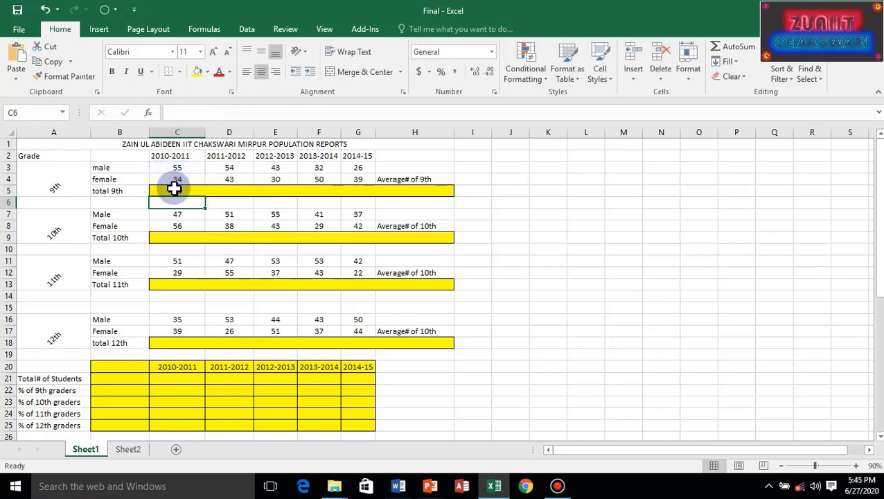
left_click(177, 192)
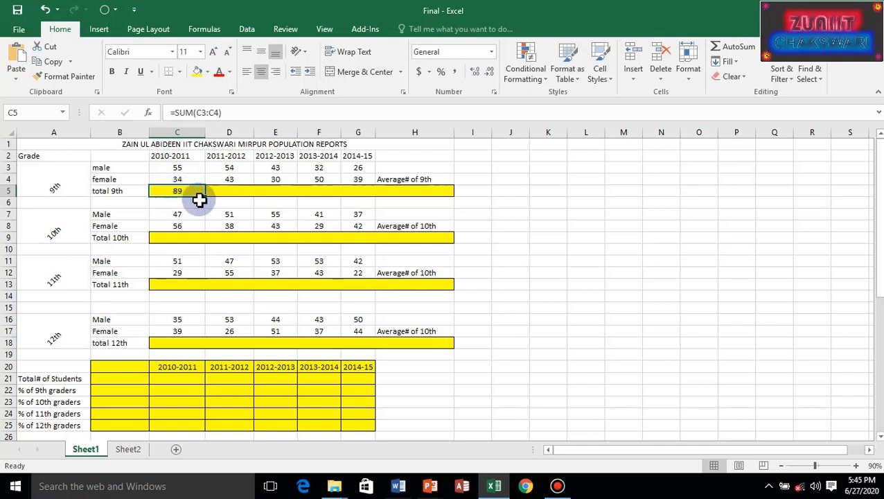
left_click_drag(205, 198, 367, 193)
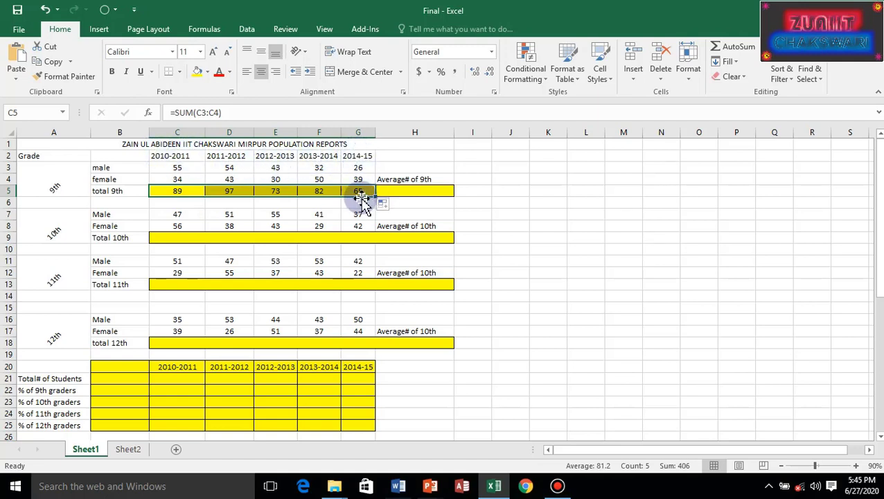
Total the 10th grade males and females for 2010-2011 with =SUM(C7:C8) in C9.
left_click(172, 237)
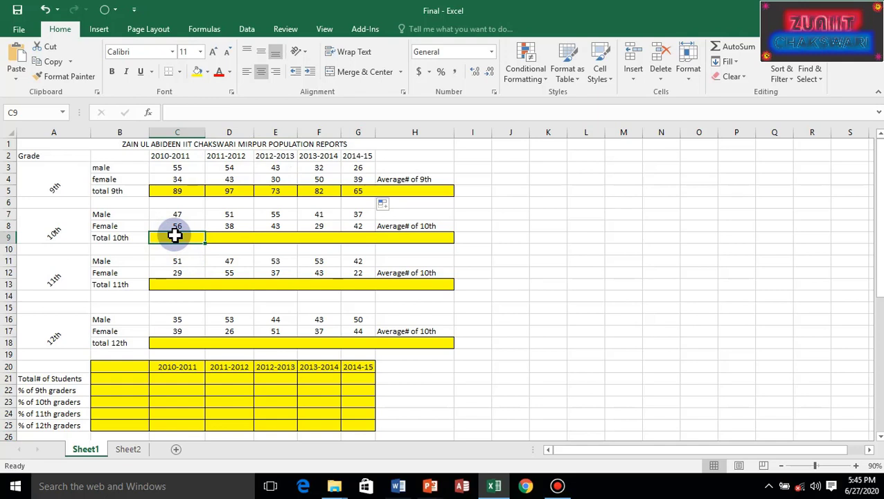
type("=sum")
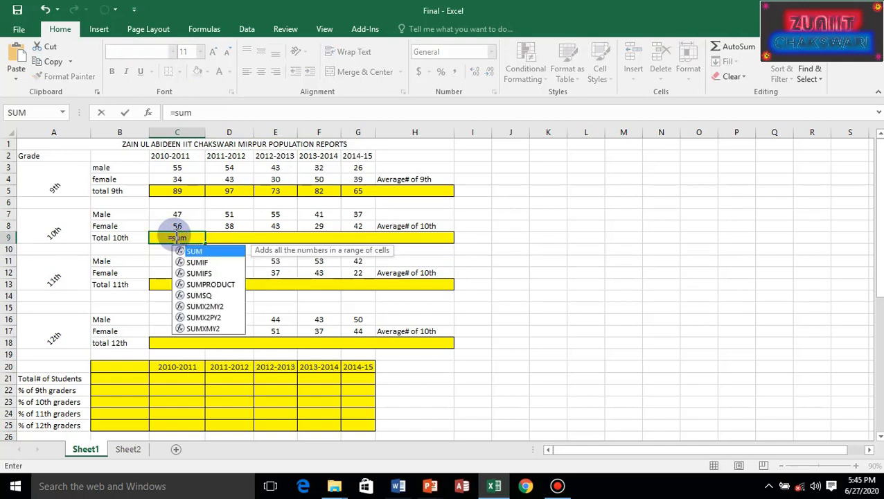
double_click(193, 251)
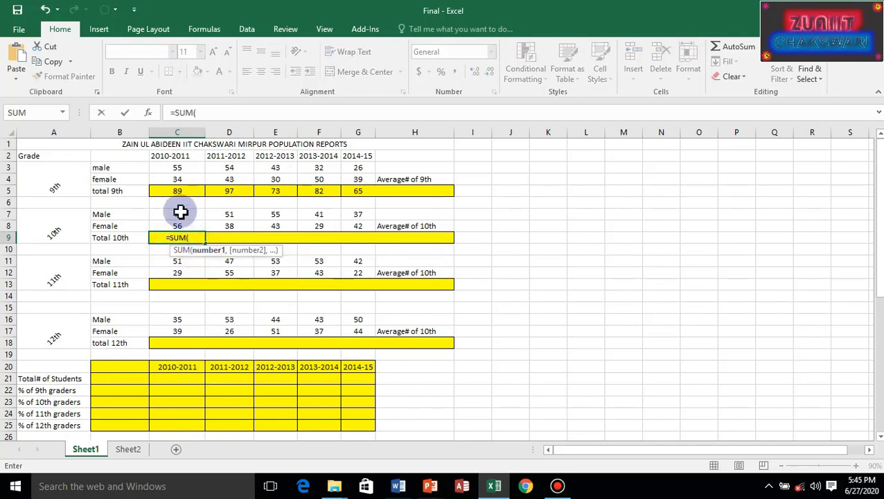
left_click_drag(175, 215, 176, 224)
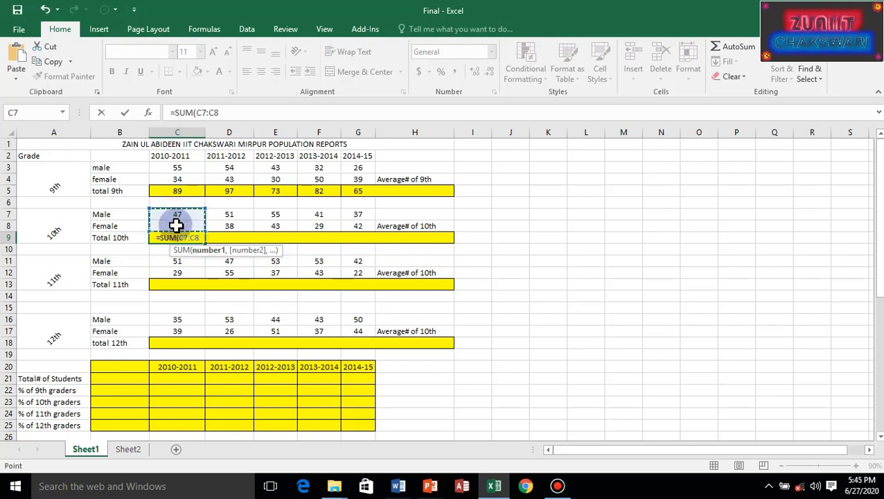
key("Return")
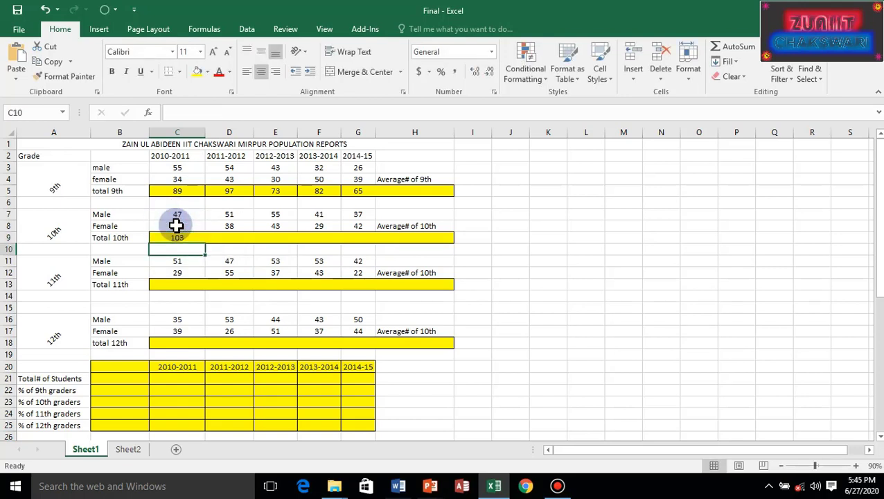
Fill the 10th grade total formula across from C9 through H9, and clear the surplus result in H9.
left_click(185, 236)
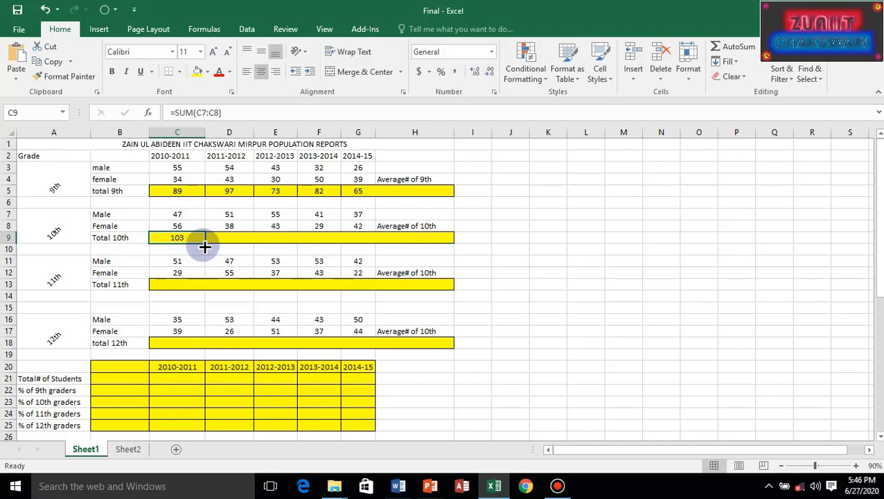
left_click_drag(205, 242, 433, 246)
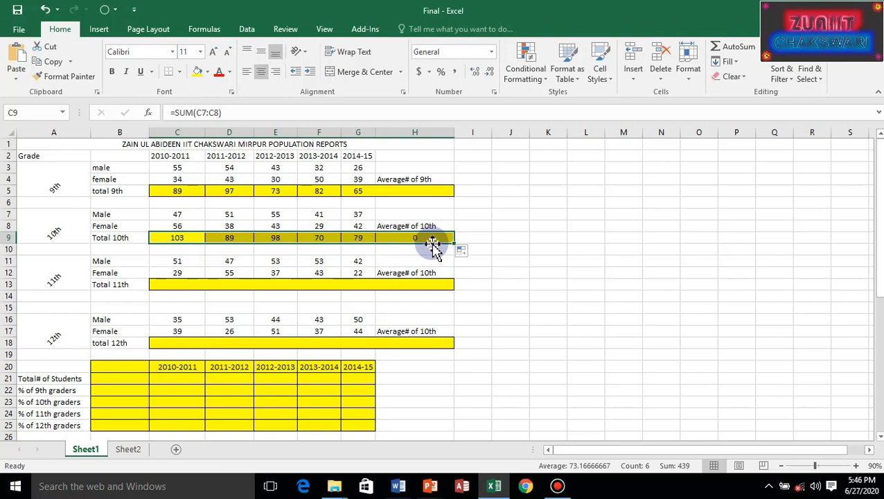
left_click(416, 237)
key("Delete")
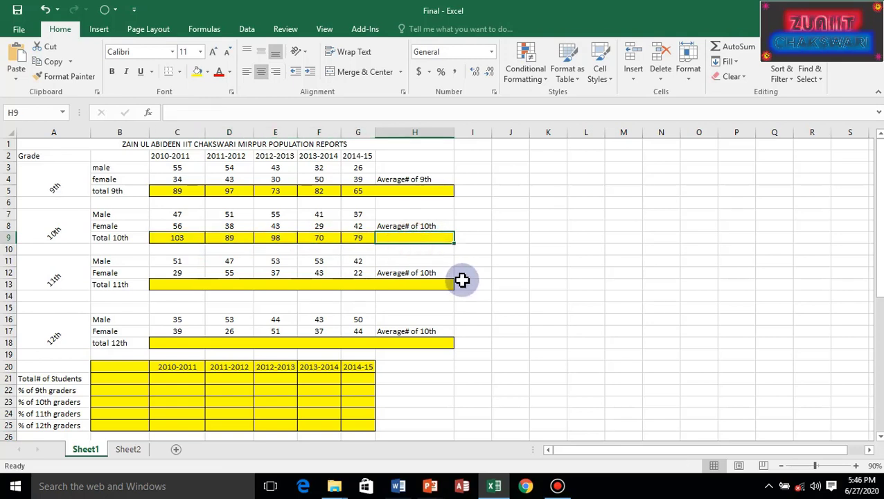
Total the 11th grade for 2010-2011 with =SUM(C11:C12) in C13 and fill the formula across to G13.
left_click(172, 284)
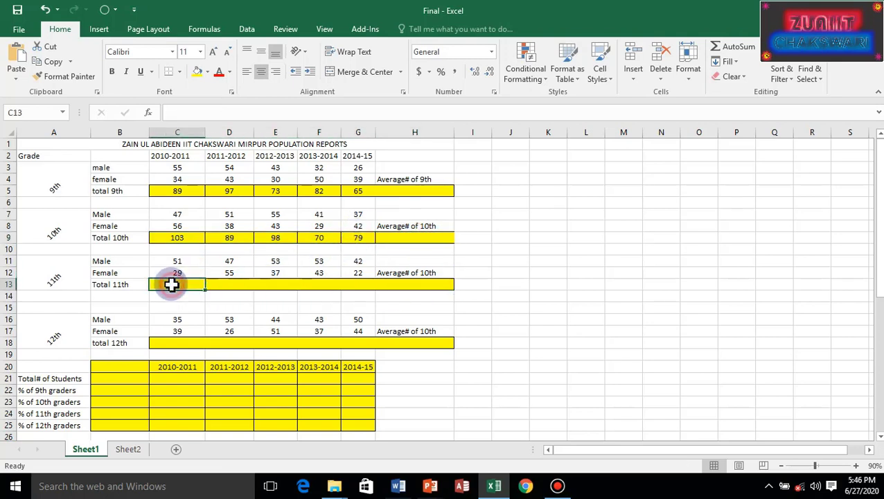
type("=sum")
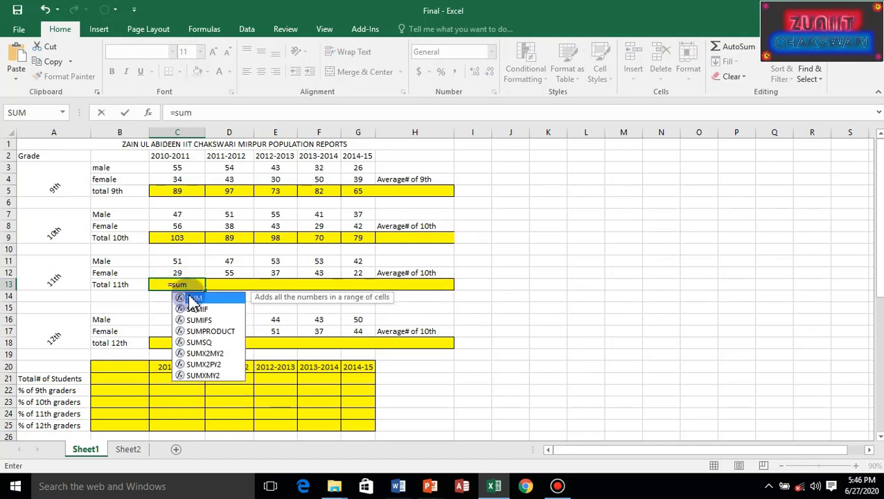
key("Tab")
left_click_drag(183, 263, 181, 274)
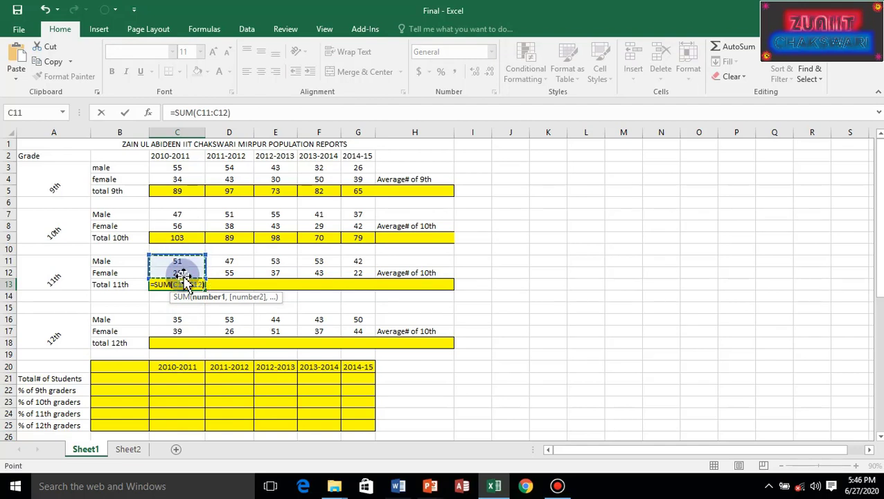
key("Return")
left_click(178, 283)
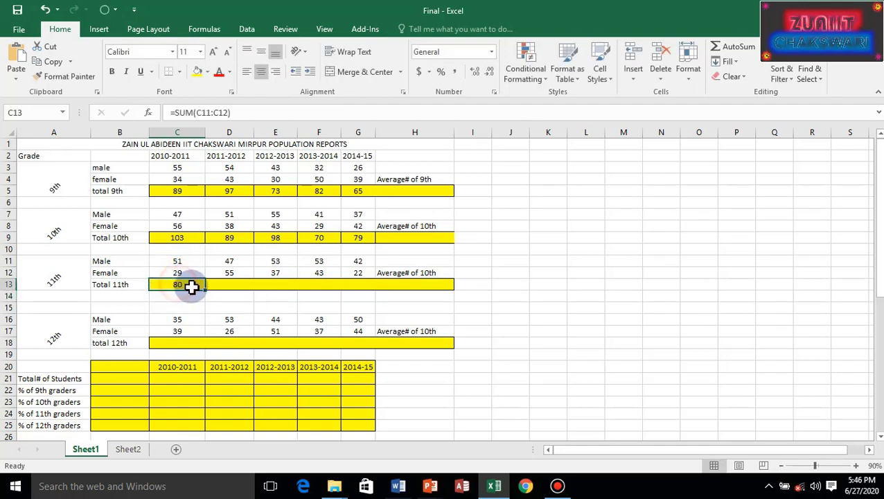
left_click_drag(206, 291, 368, 291)
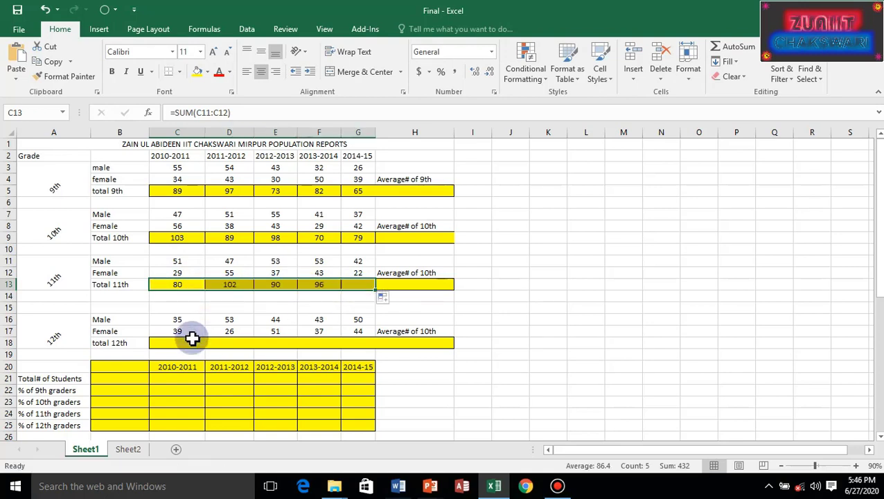
Total the 12th grade for 2010-2011 with =SUM(C16:C17) in C18 and fill the formula across to G18.
left_click(176, 342)
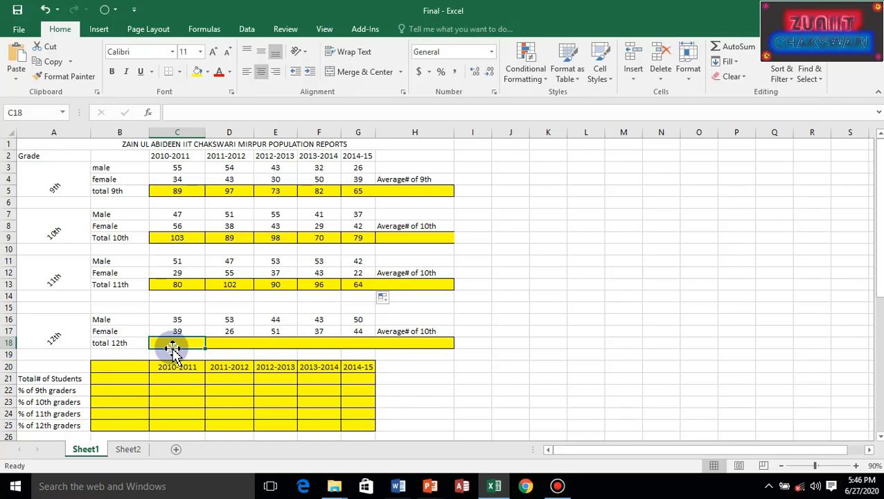
type("=")
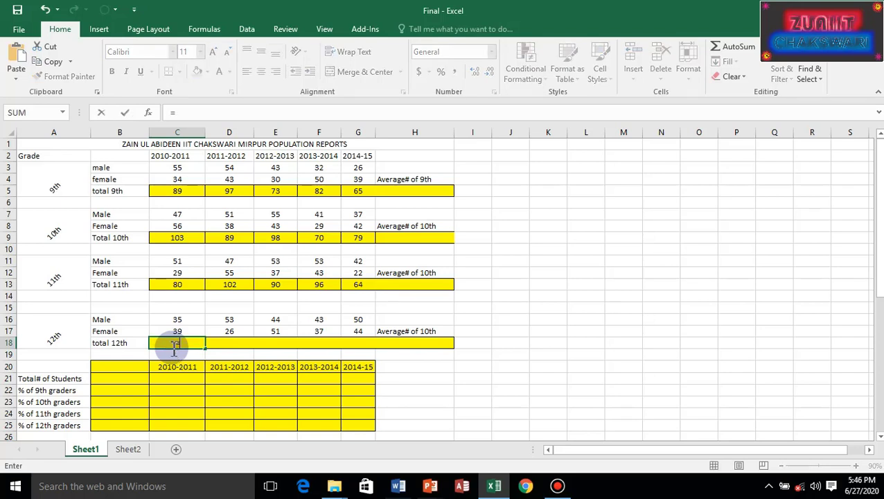
type("sum")
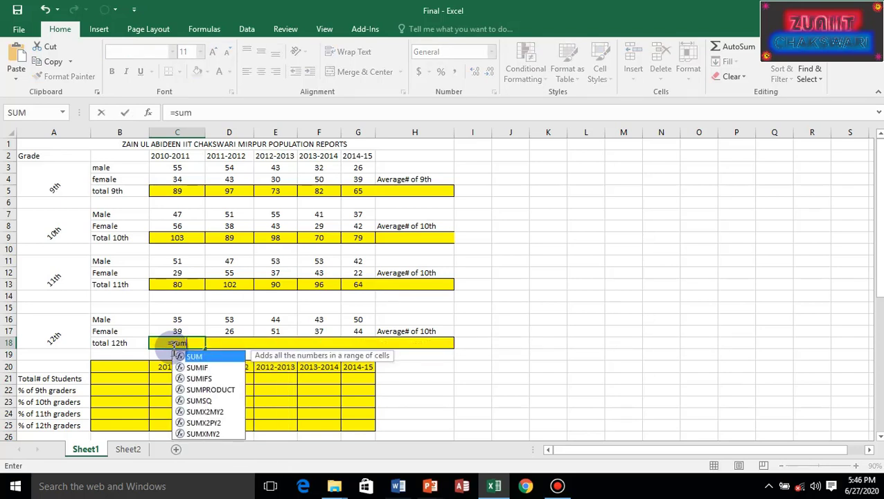
double_click(216, 356)
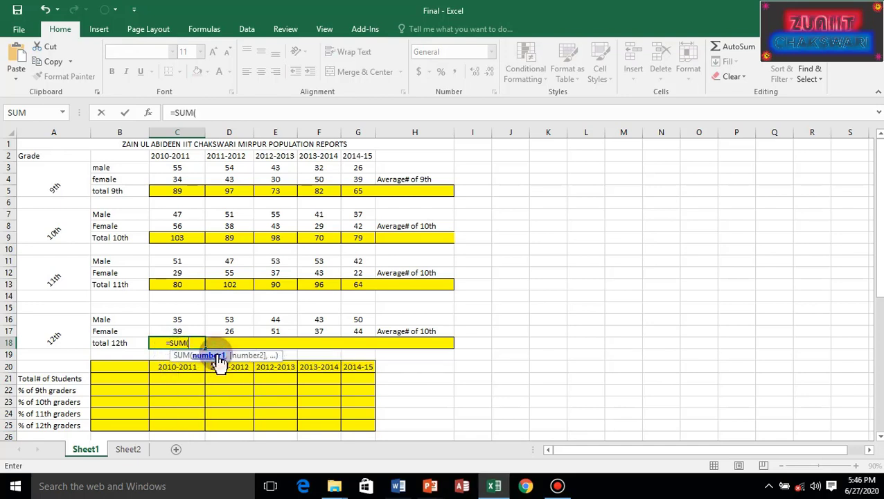
left_click(177, 320)
left_click_drag(177, 326, 178, 327)
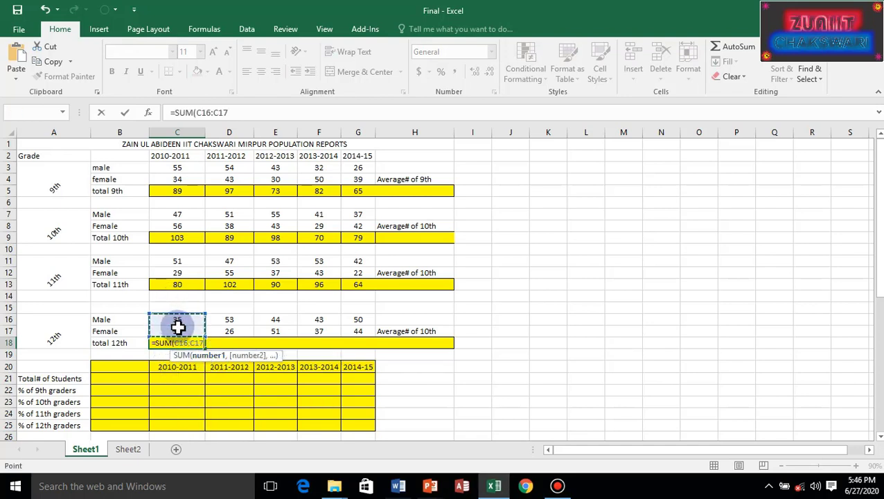
key("Return")
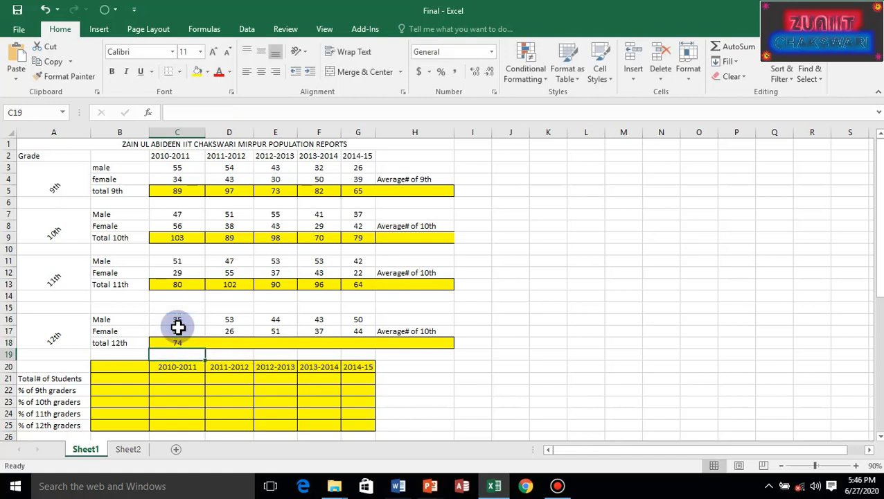
left_click(179, 340)
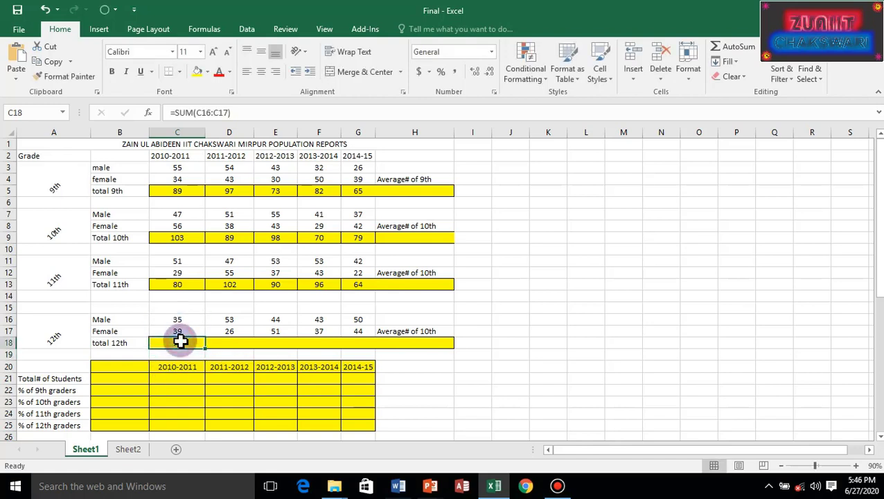
left_click_drag(205, 348, 376, 345)
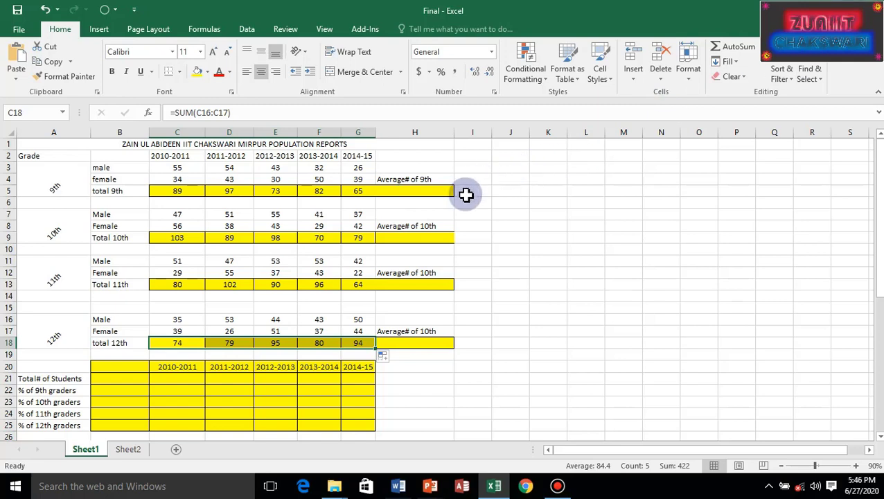
Average the 9th grade yearly totals in H5 with =AVERAGE(C5:G5).
left_click(412, 190)
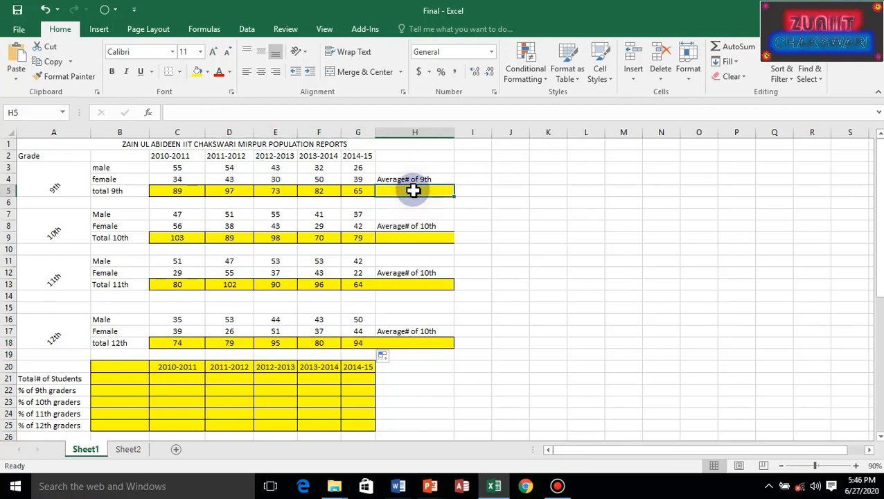
type("=")
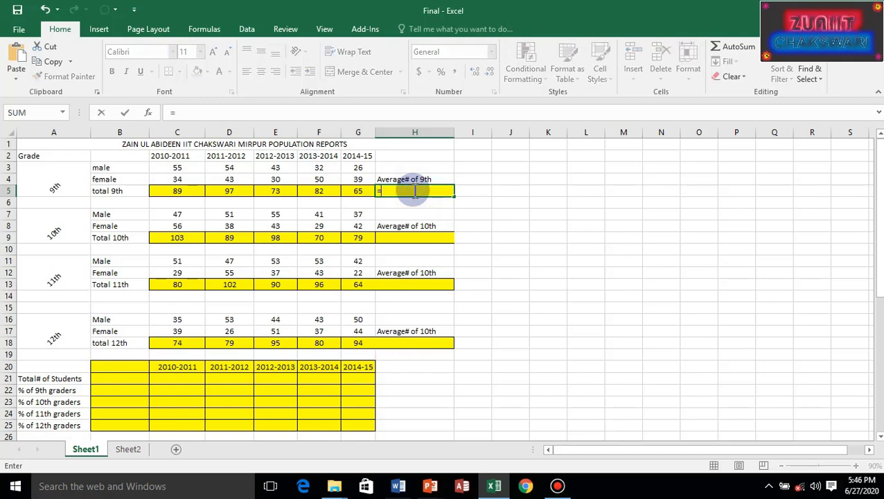
type("av")
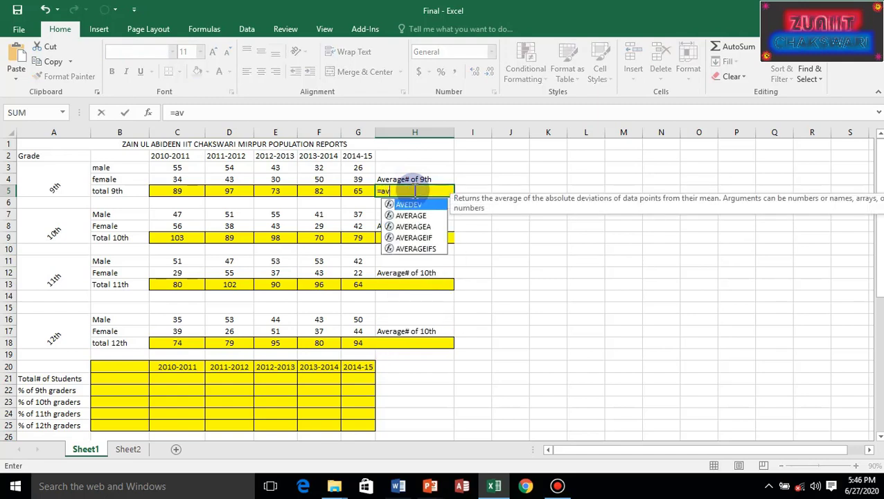
double_click(408, 214)
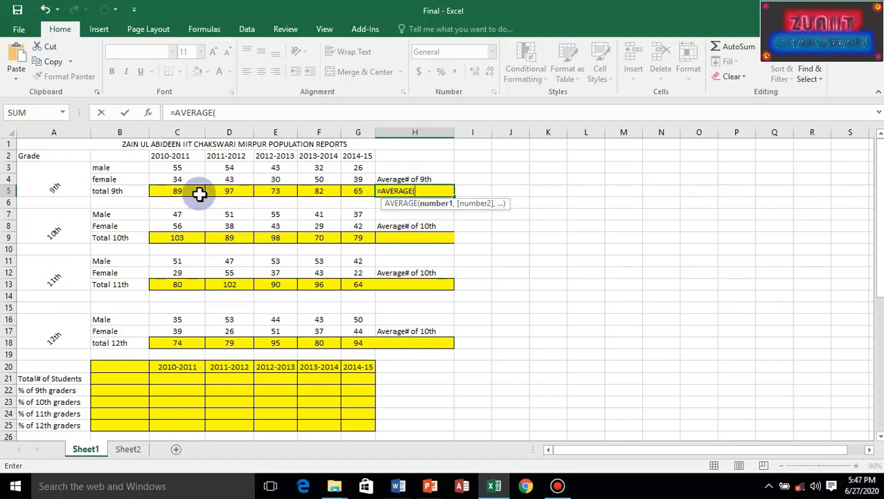
left_click_drag(178, 192, 357, 186)
type(")")
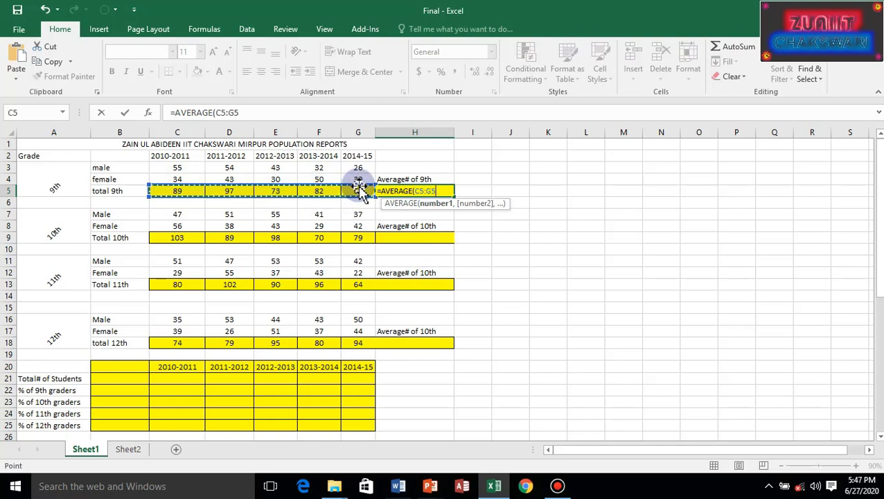
key("Return")
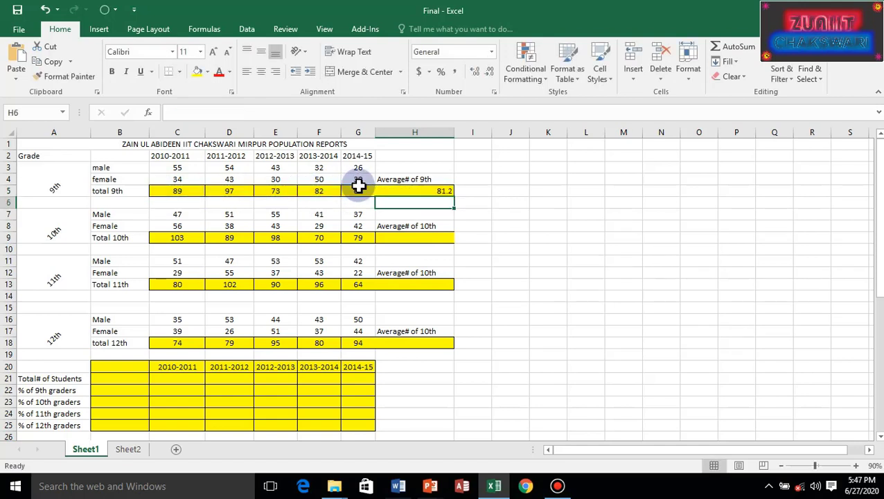
Average the 10th grade yearly totals in H9 with =AVERAGE(C9:G9).
left_click(429, 239)
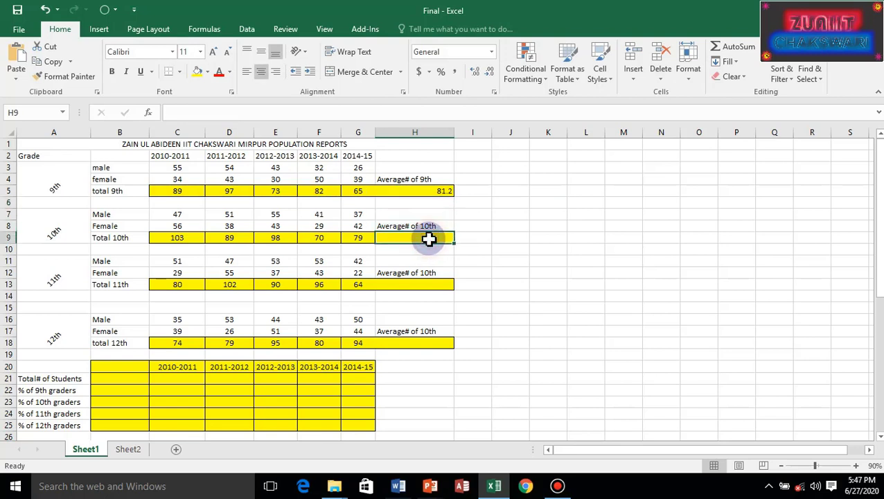
type("=aver")
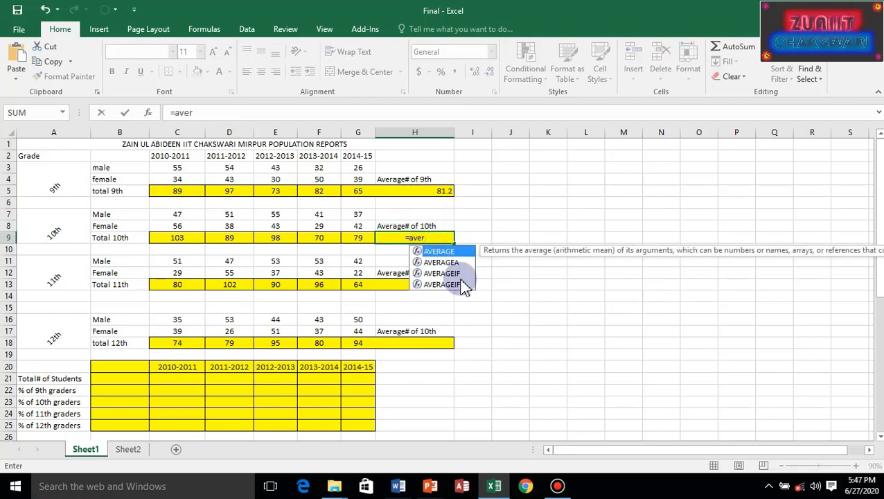
double_click(443, 253)
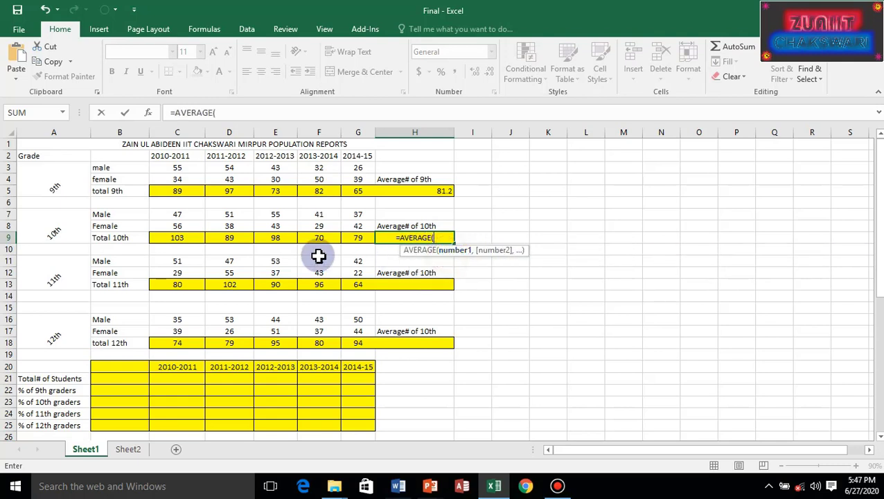
left_click_drag(175, 237, 369, 236)
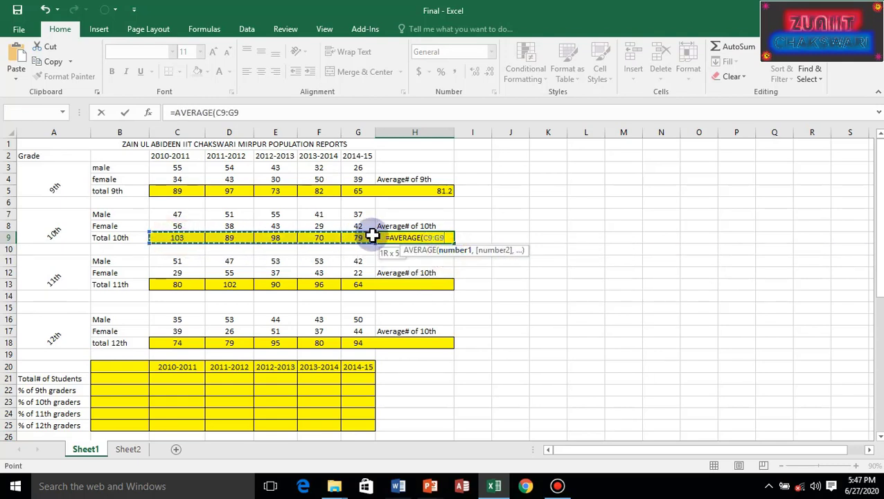
key("Return")
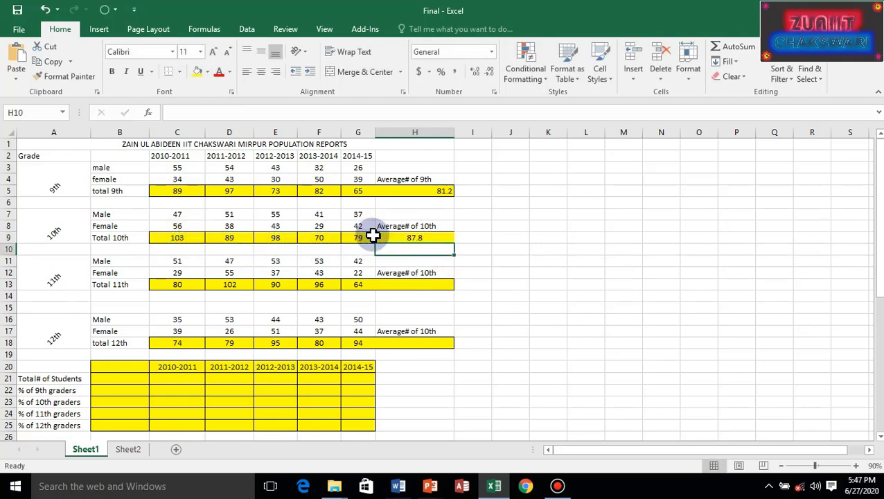
Average the 11th grade yearly totals in H13 with =AVERAGE(C13:G13).
left_click(385, 285)
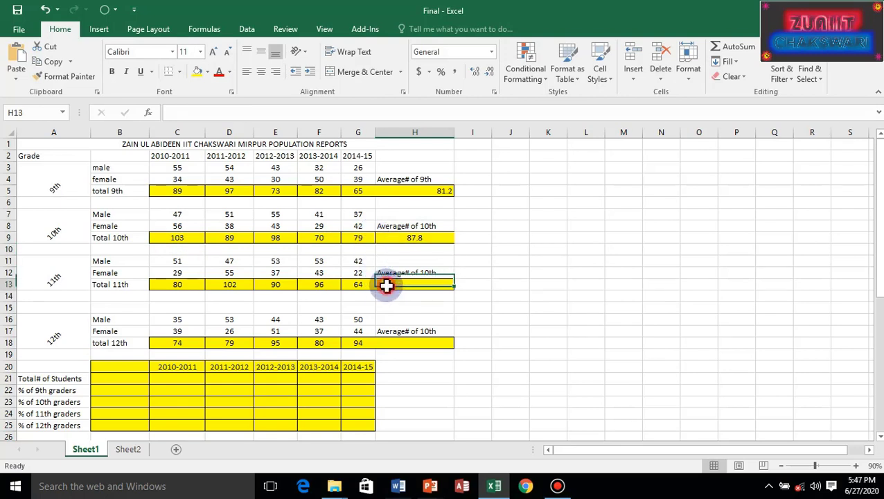
type("=a")
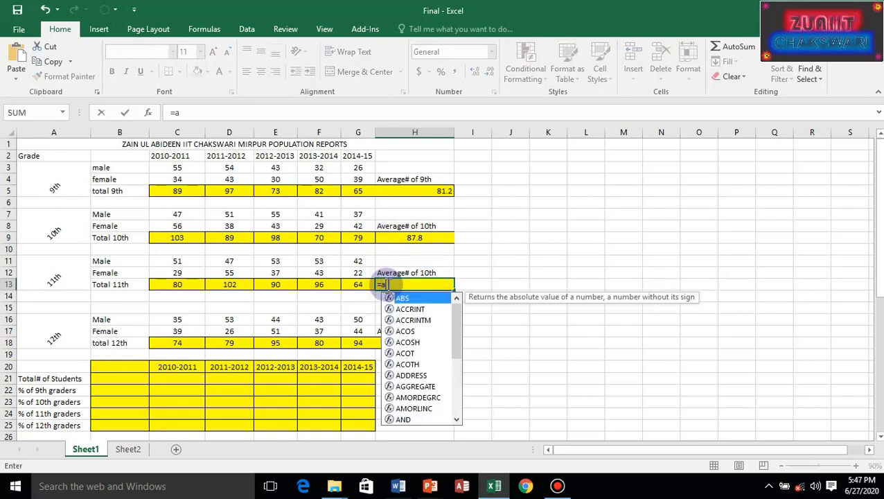
type("ver")
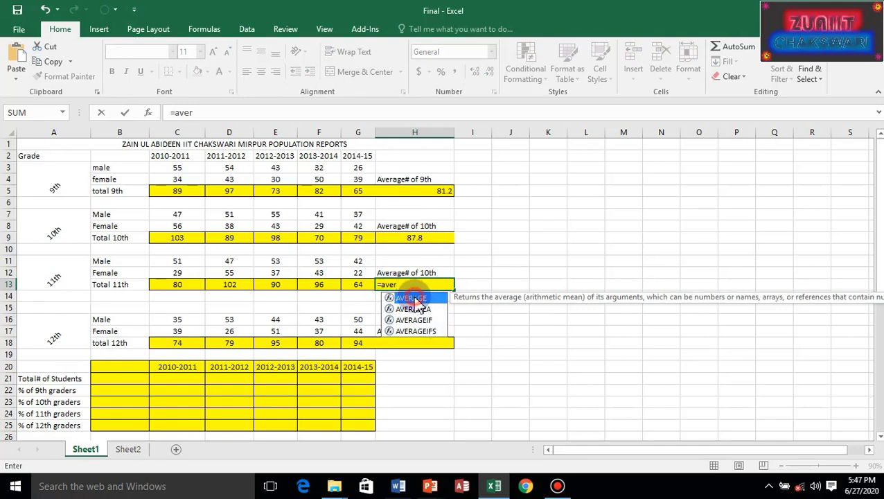
double_click(414, 299)
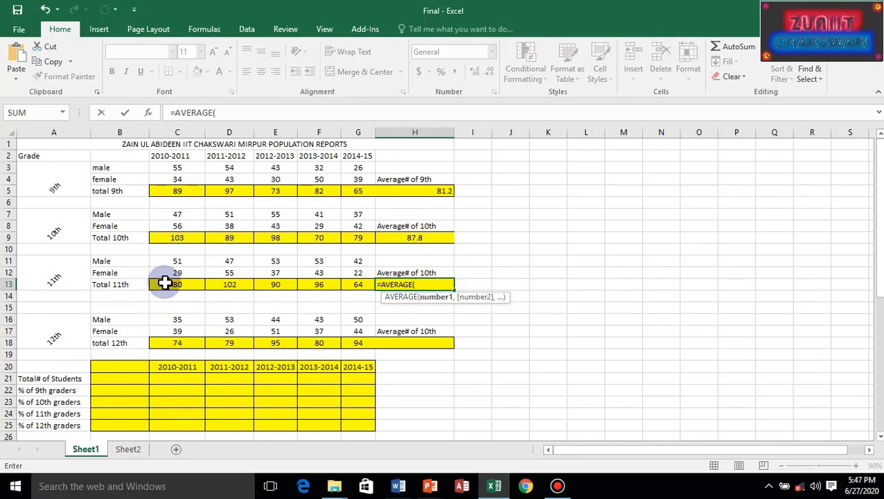
left_click_drag(166, 282, 358, 284)
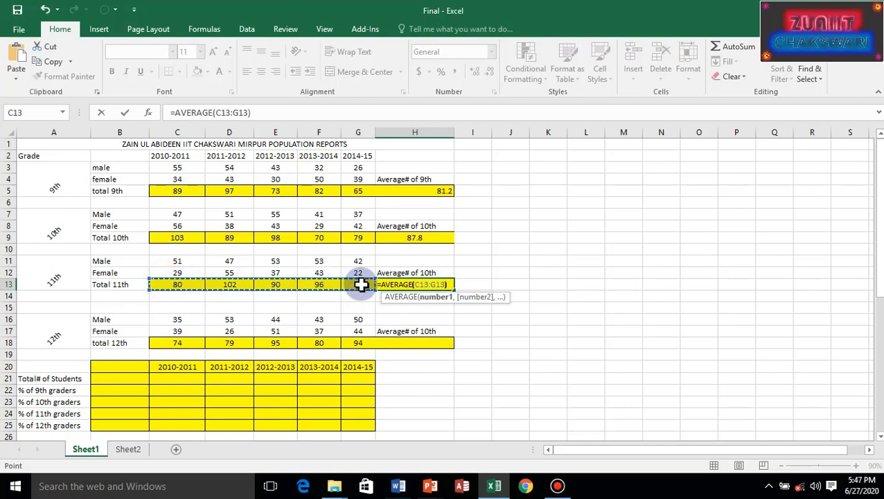
key("Return")
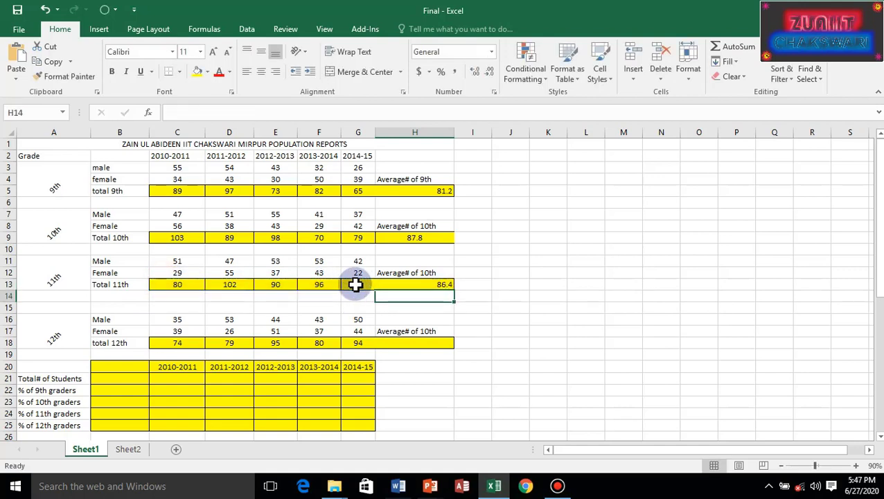
Average the 12th grade yearly totals in H18 with =AVERAGE(C18:G18).
left_click(390, 345)
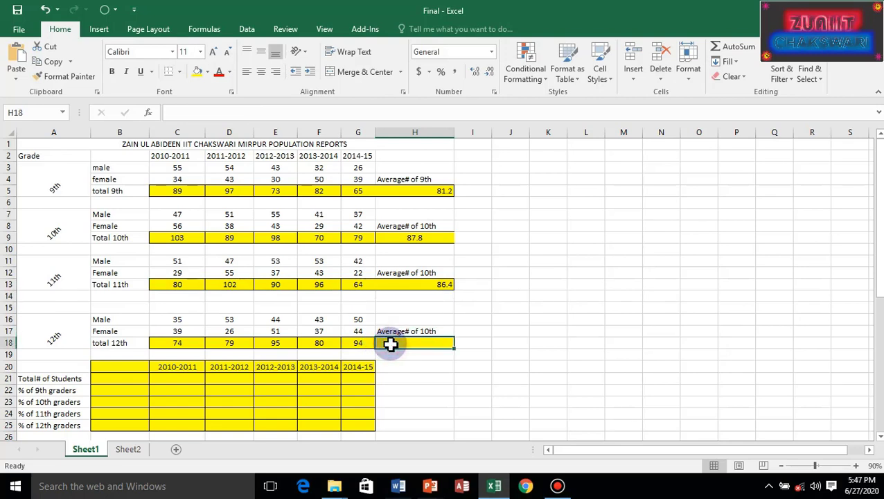
type("=aver")
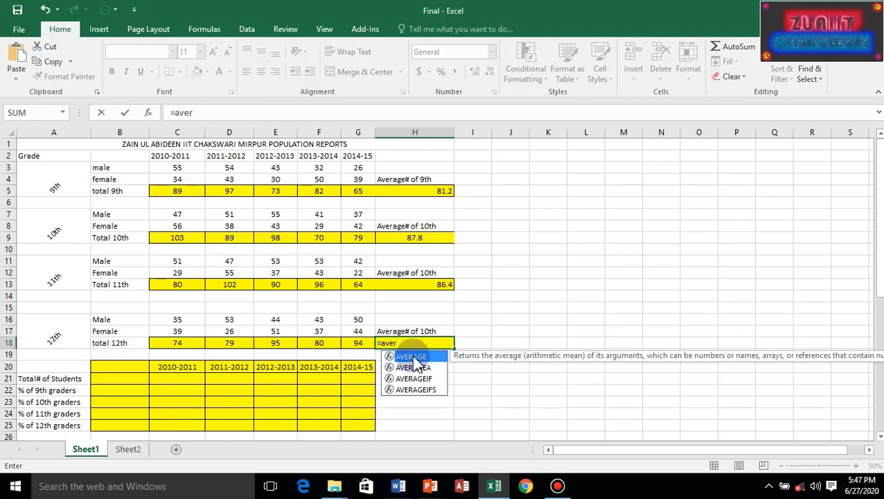
double_click(413, 358)
left_click_drag(174, 342, 353, 342)
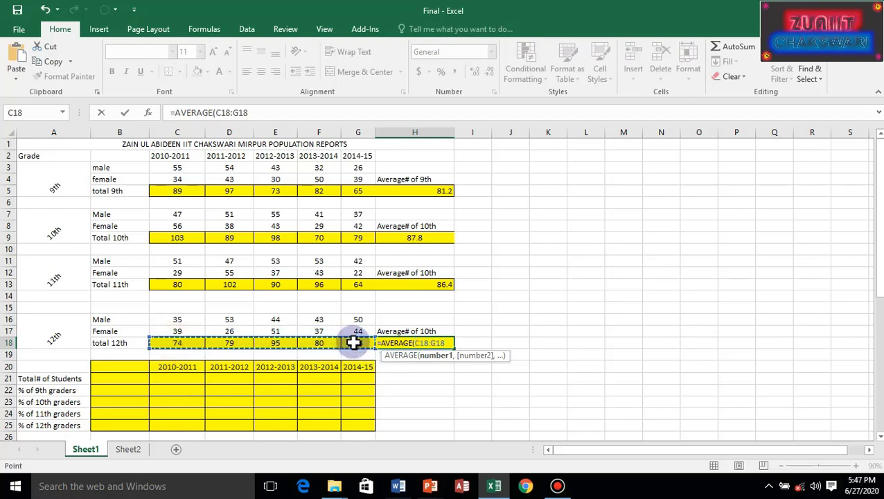
type(")")
key("Return")
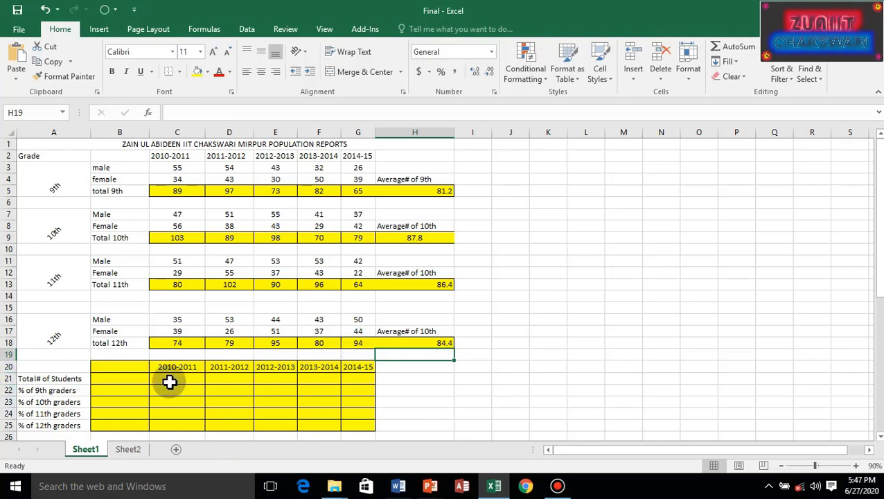
Try totalling the four grades' 2010-2011 students in C21 with =SUM(C5+C9+C13+C18), and clear the cell again.
scroll(170, 380, "down", 1)
scroll(169, 380, "down", 2)
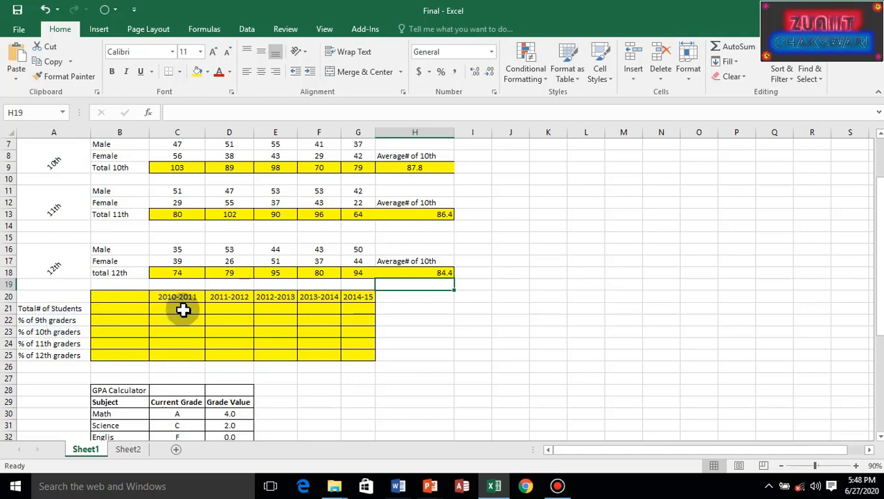
scroll(183, 310, "up", 1)
scroll(183, 309, "up", 2)
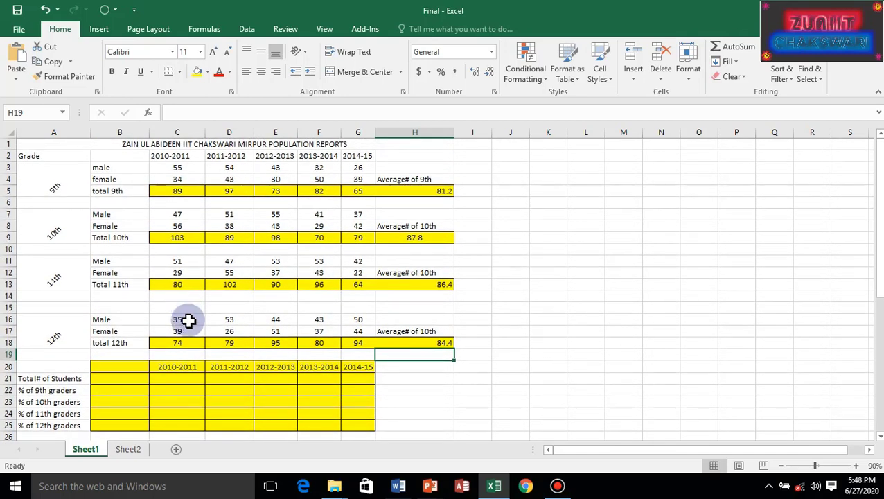
left_click(176, 381)
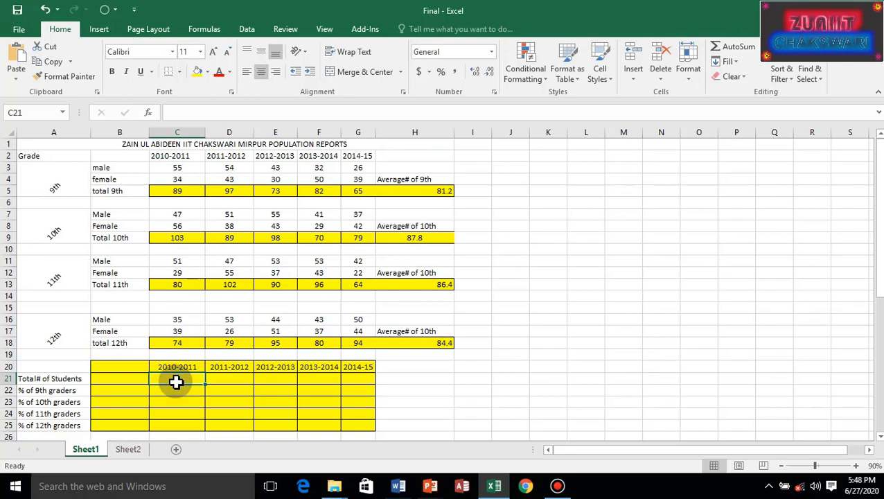
type("=sum")
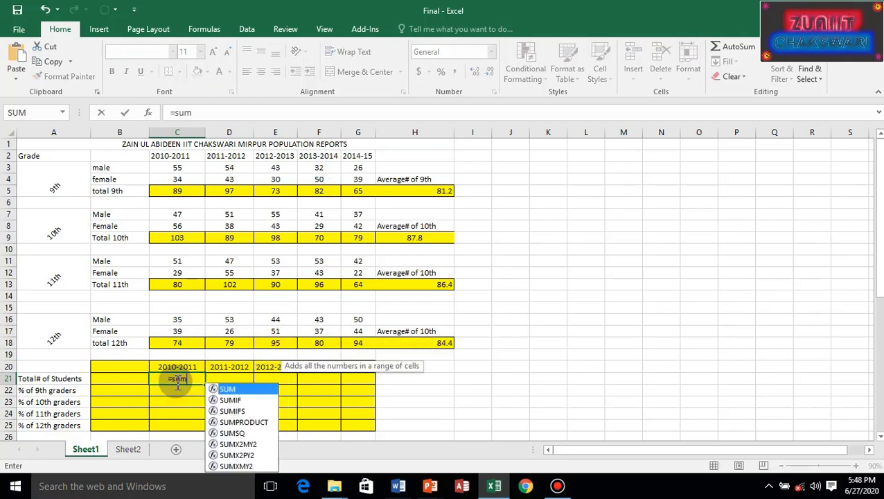
double_click(248, 388)
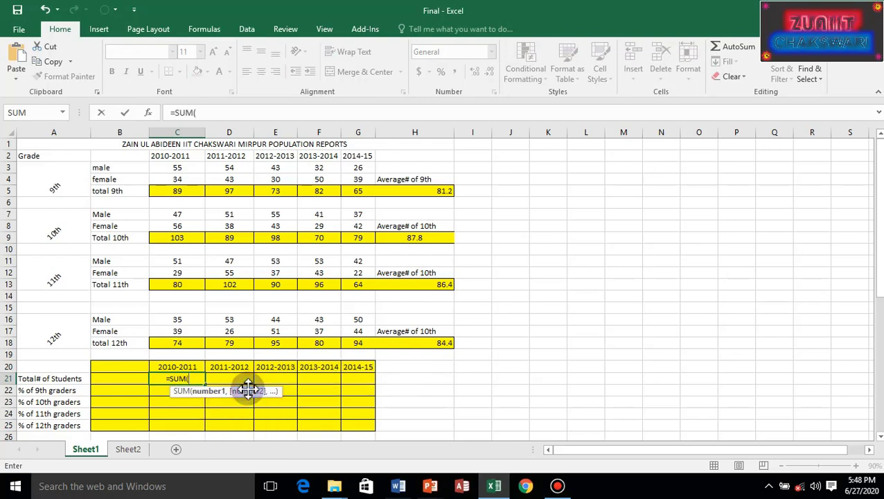
left_click(183, 189)
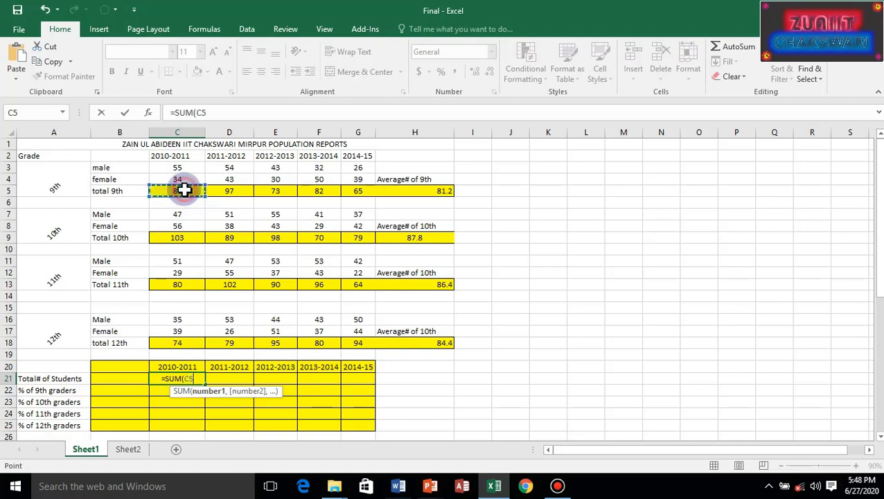
type("=")
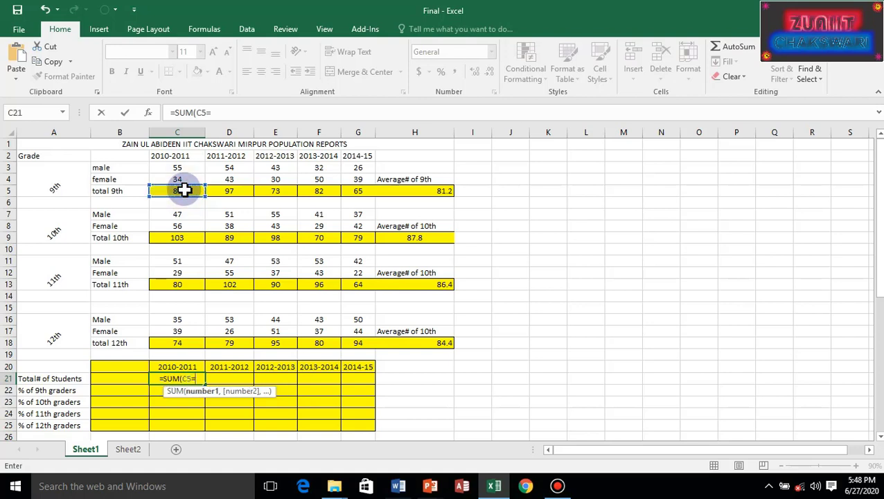
key("BackSpace")
type("+")
left_click(187, 237)
type("+")
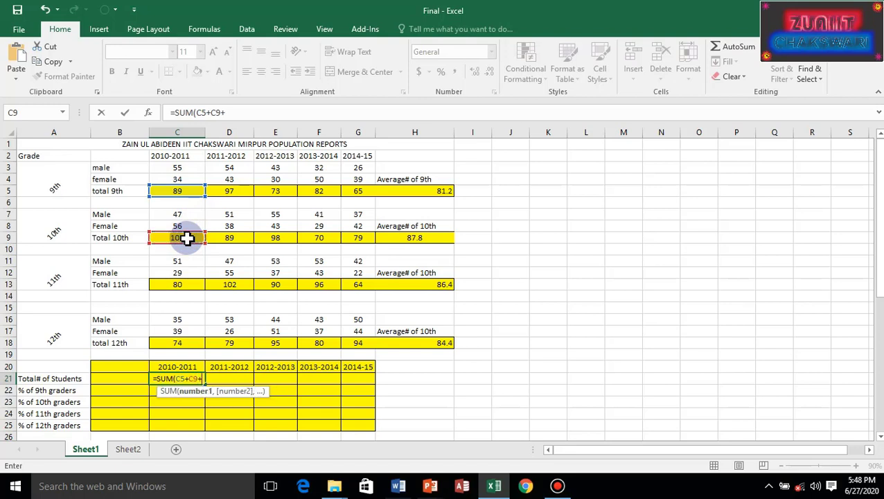
left_click(187, 284)
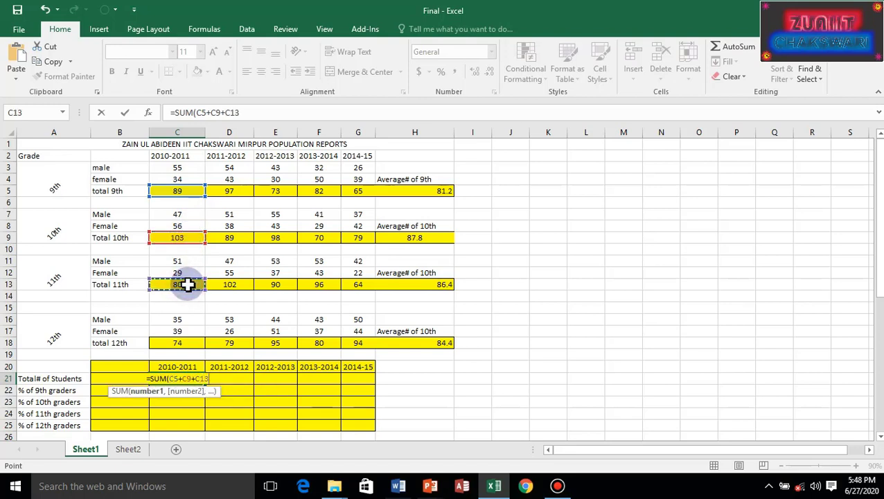
type("+")
left_click(179, 342)
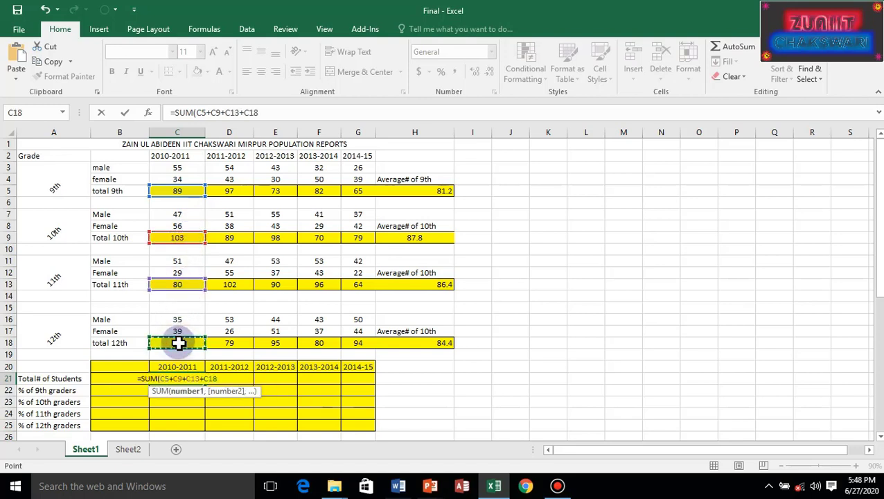
type(")")
key("Return")
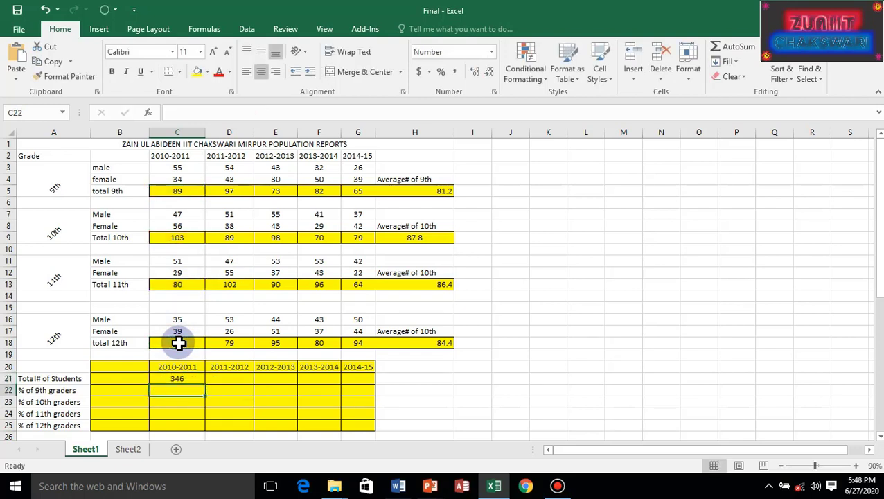
key("Up")
key("Delete")
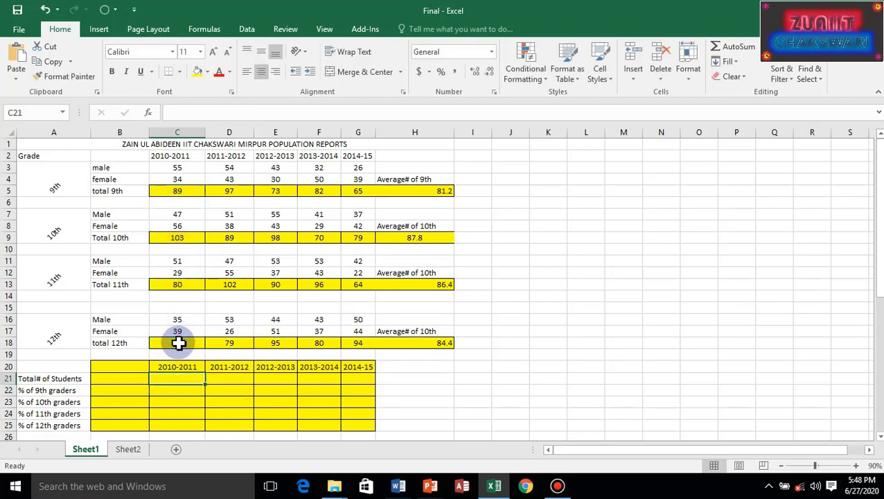
Total the four grades' 2010-2011 students in C21 with =C5+C9+C13+C18 and fill the formula across to G21.
type("=")
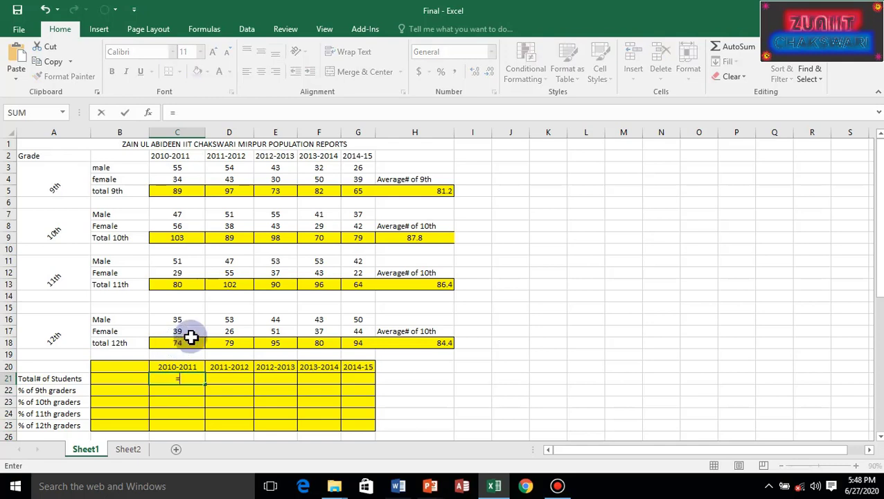
left_click(173, 192)
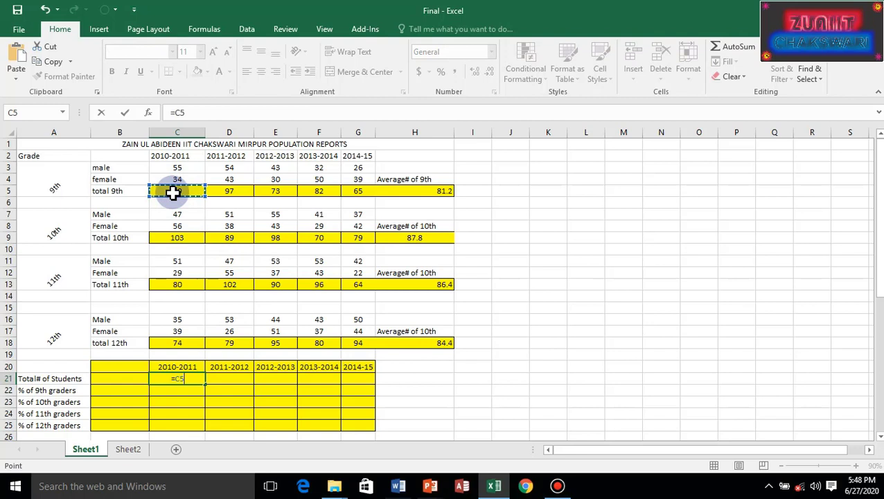
type("+")
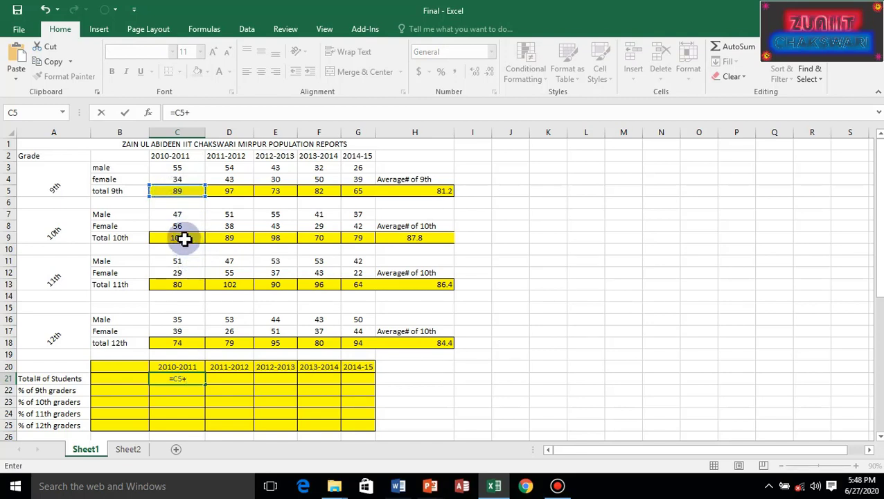
left_click(183, 238)
type("+")
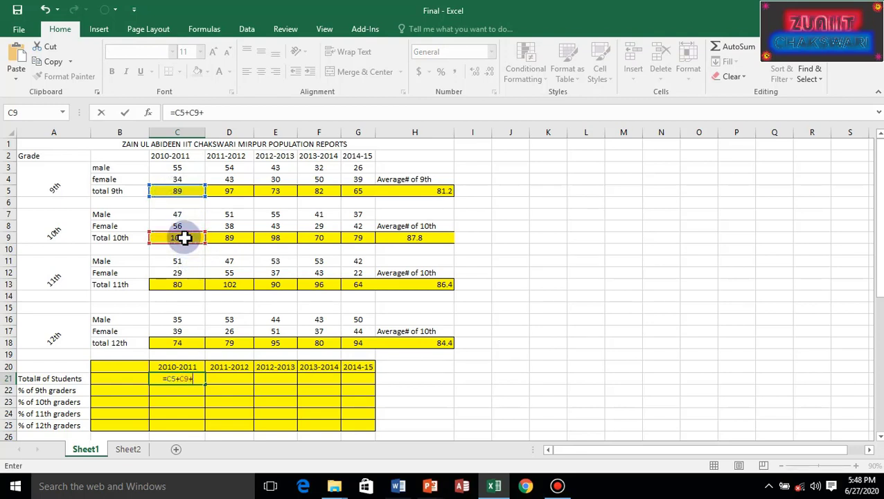
left_click(183, 284)
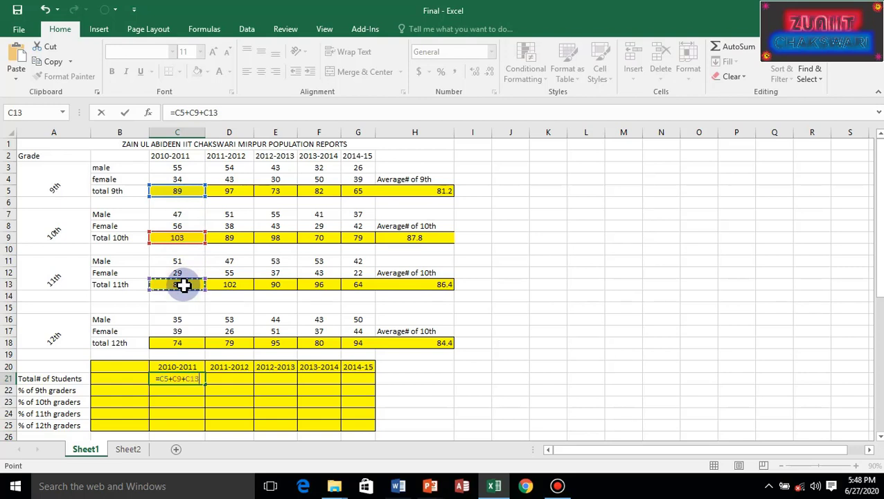
type("+")
left_click(183, 342)
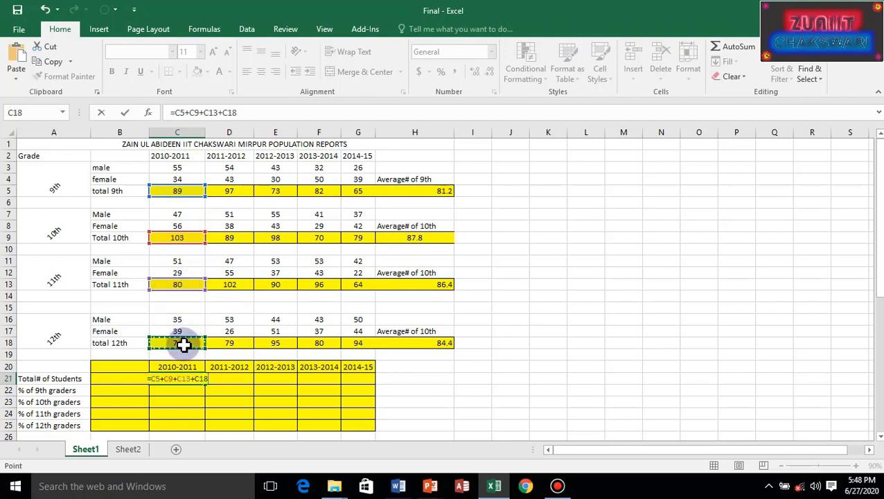
key("Return")
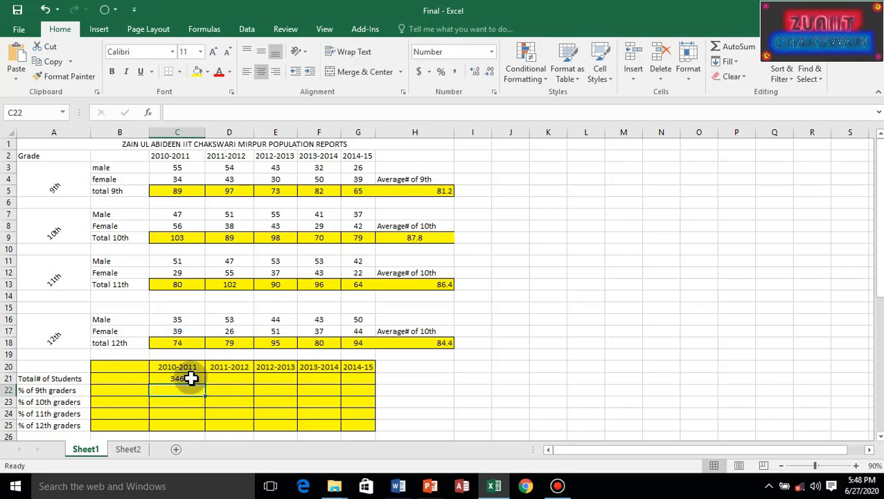
left_click(191, 377)
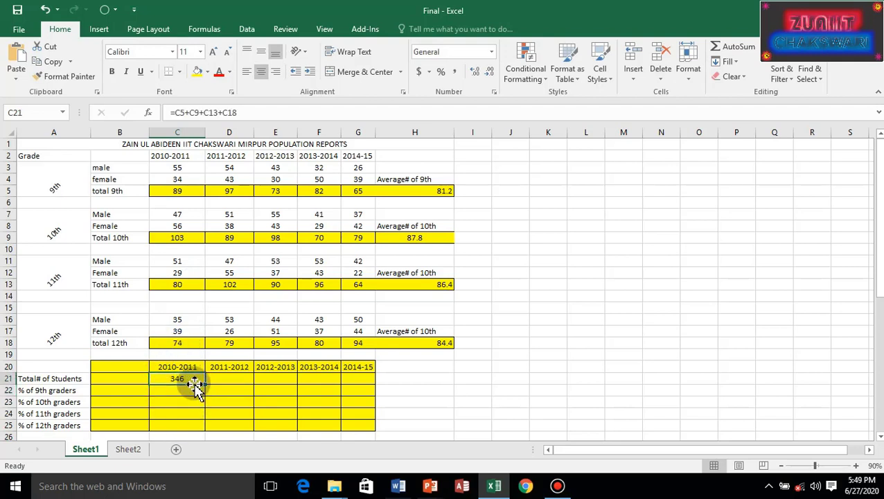
left_click_drag(205, 386, 367, 385)
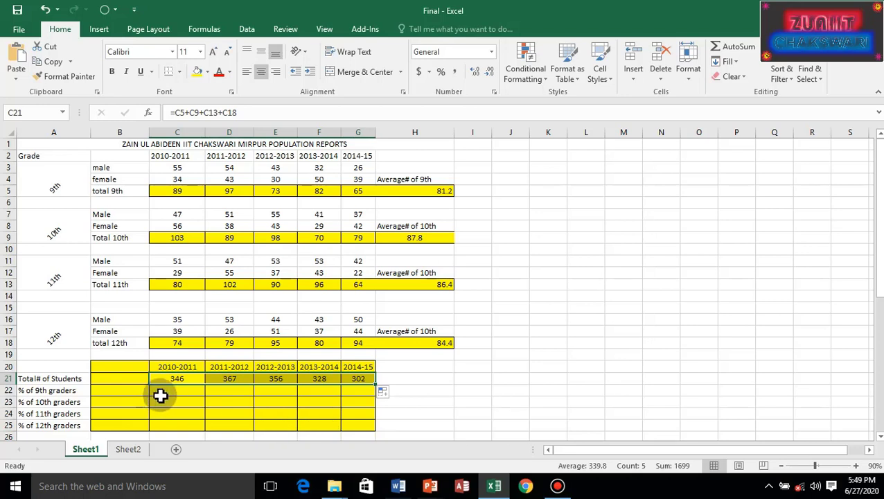
Enter =AVERAGE(C3:C4) in C22 for the % of 9th graders and fill it across to G22.
left_click(181, 391)
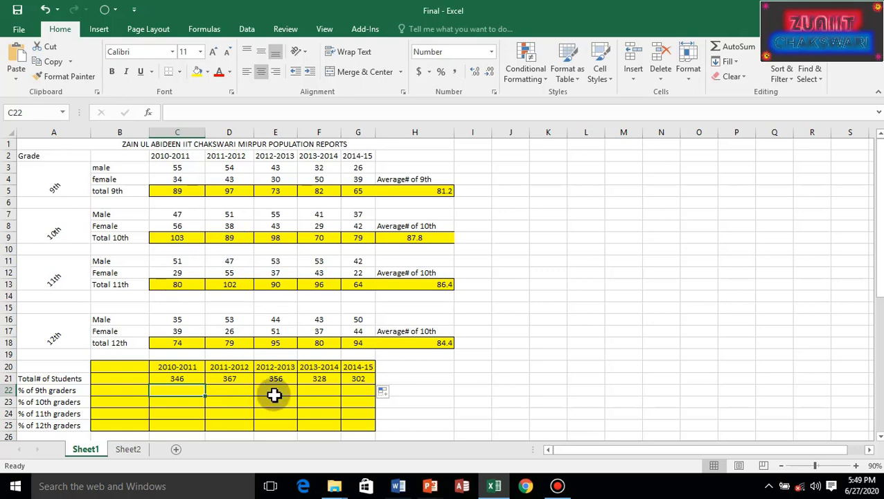
type("=av")
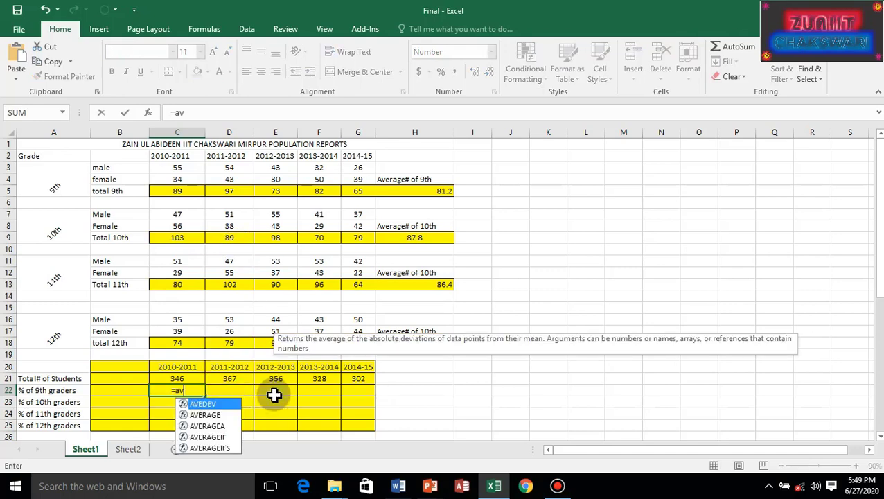
type("er")
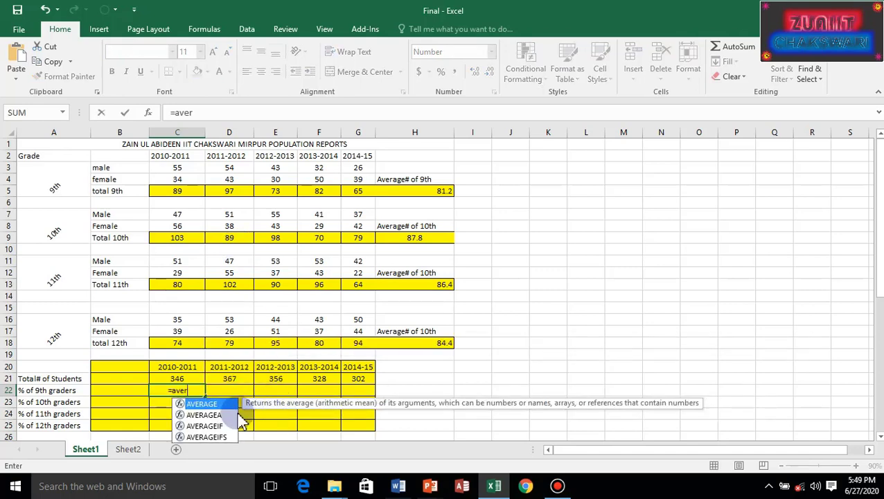
double_click(208, 404)
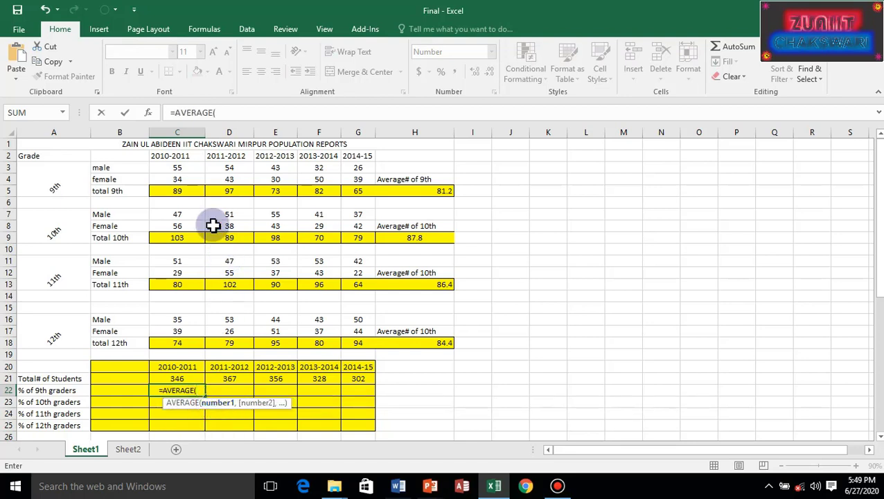
left_click_drag(180, 167, 179, 178)
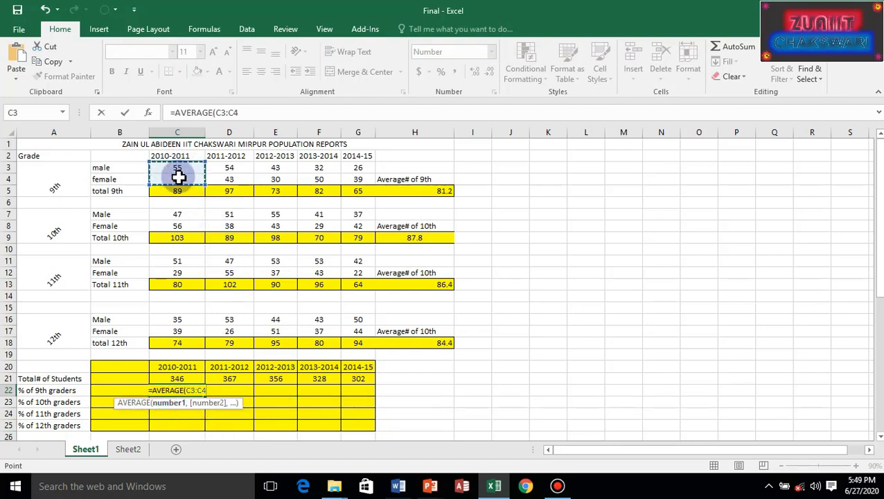
type(")")
key("Return")
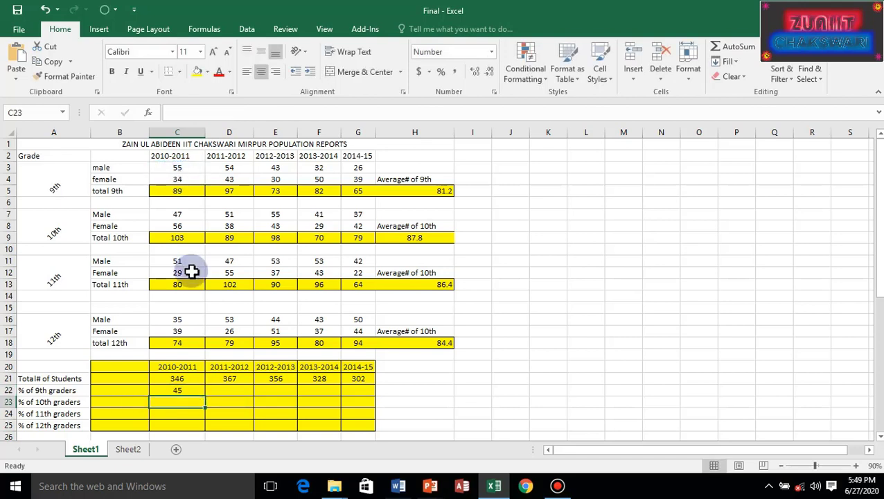
left_click(181, 389)
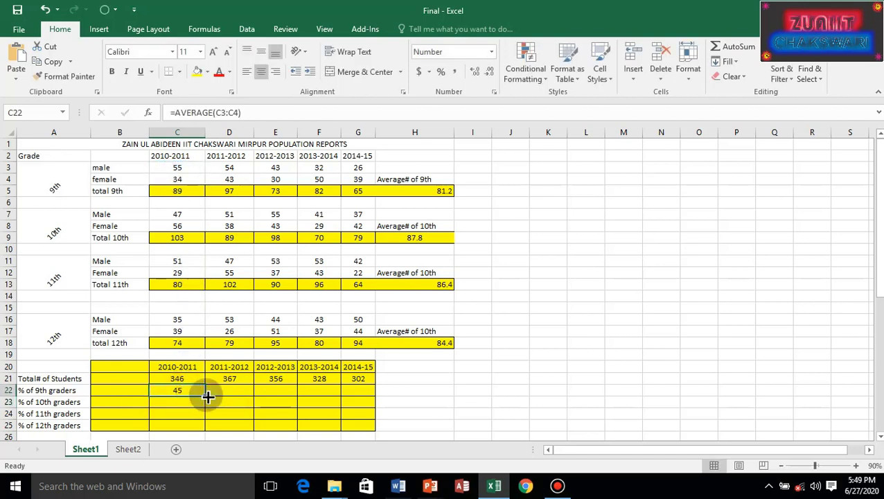
left_click_drag(207, 396, 360, 392)
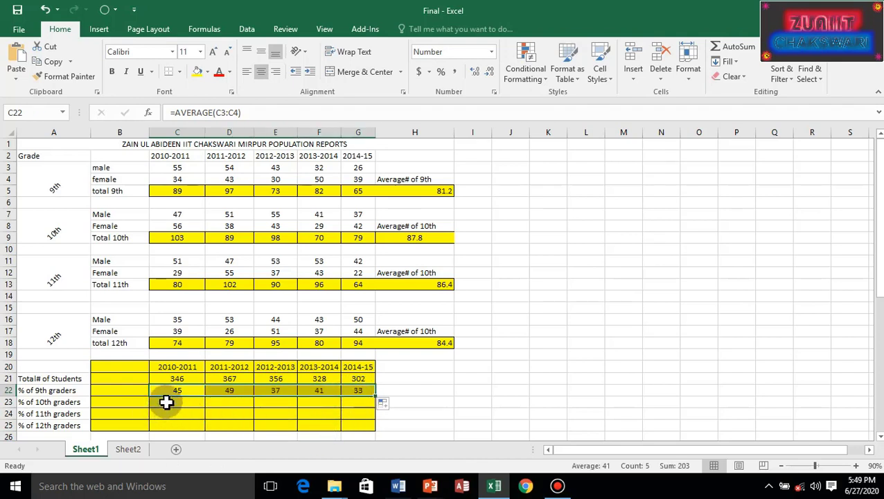
Enter =AVERAGE(C7:C8) in C23 for the % of 10th graders and fill it across to G23.
left_click(166, 402)
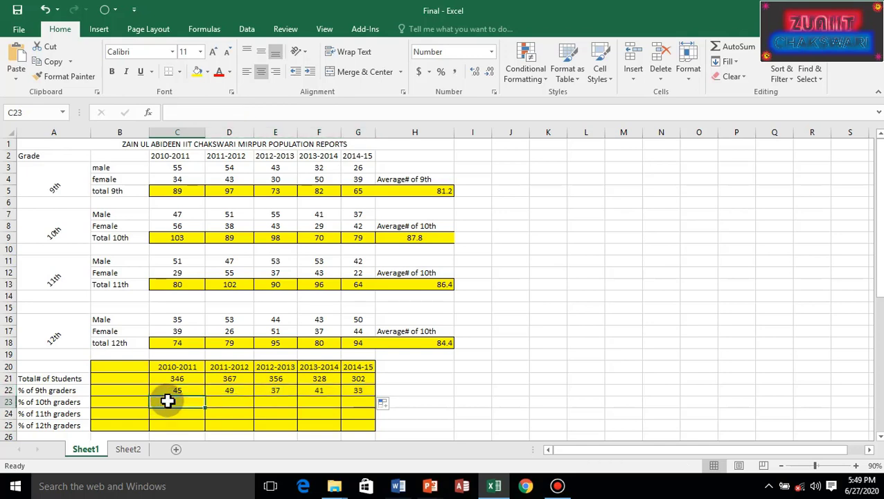
type("=")
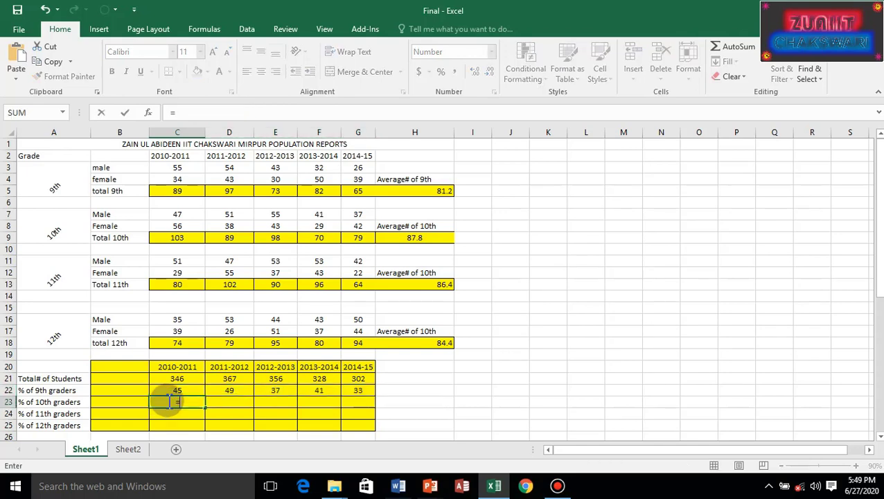
type("ave")
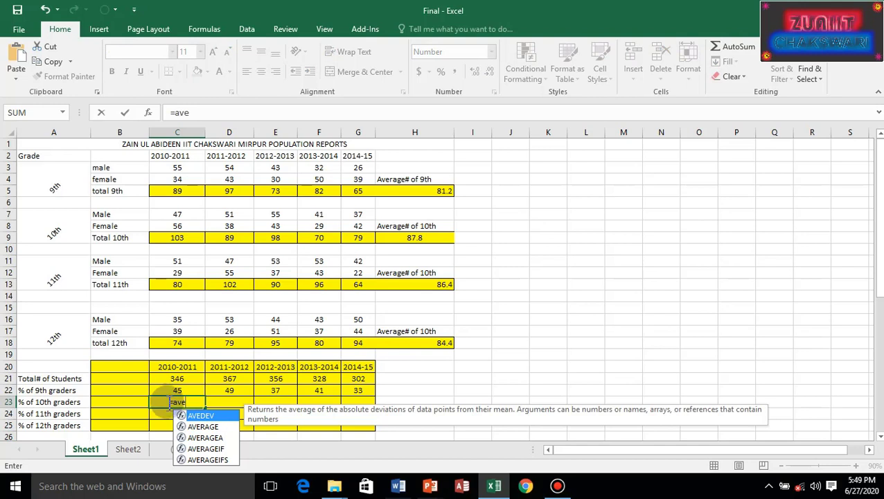
left_click(210, 428)
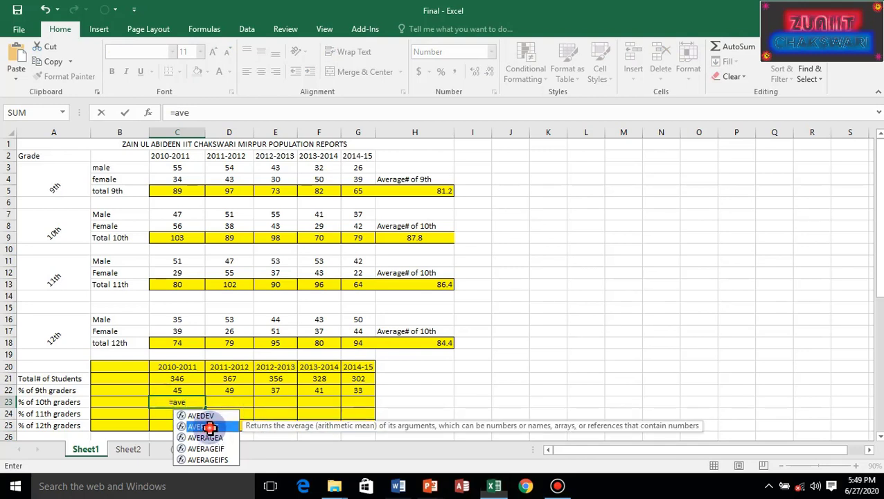
double_click(210, 427)
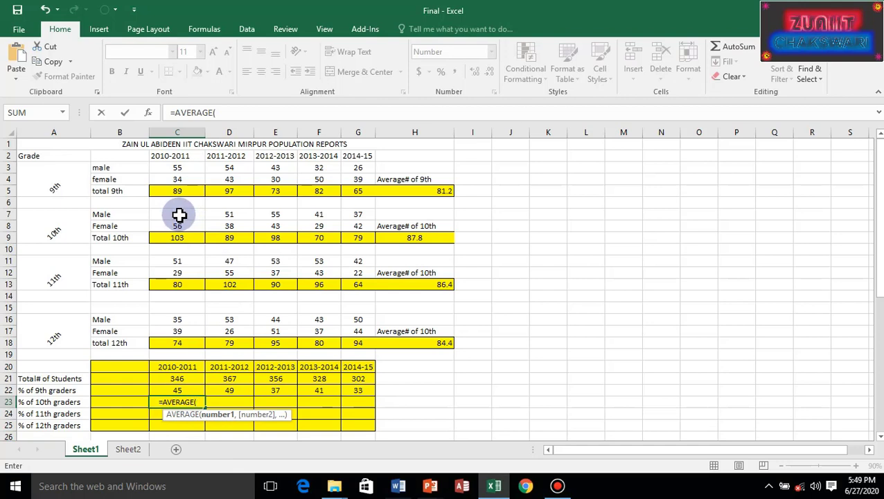
left_click_drag(178, 214, 176, 227)
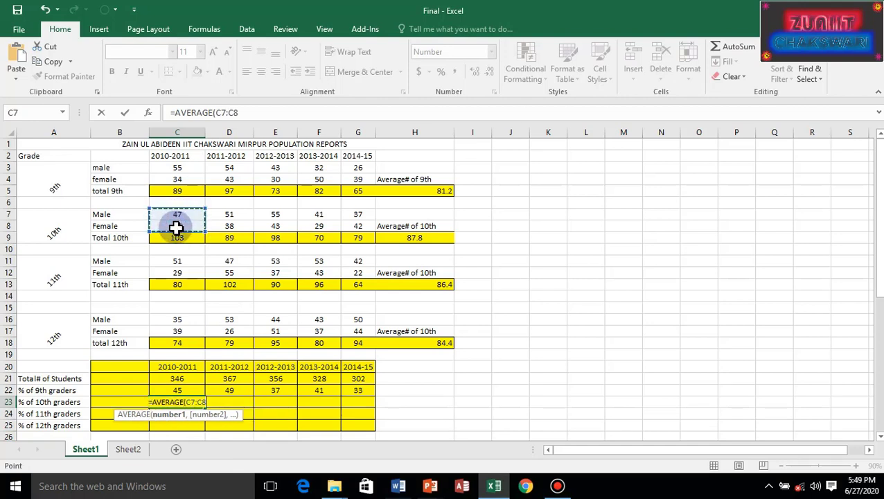
type(")")
key("Return")
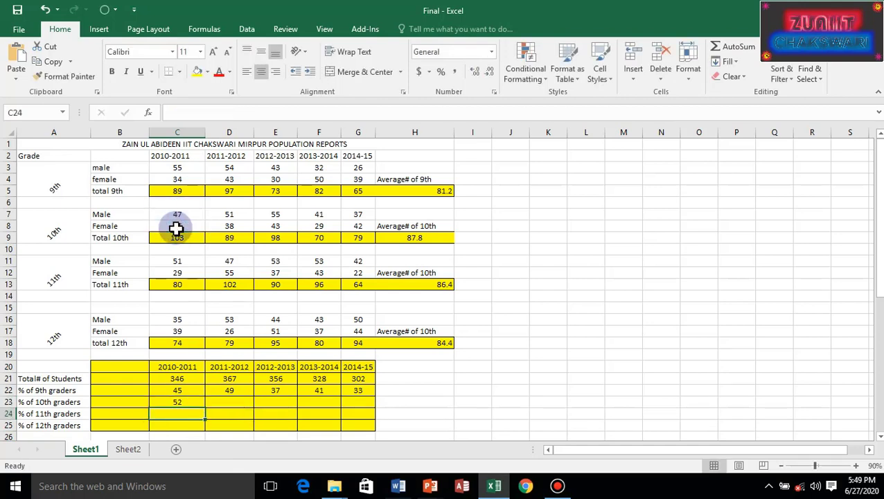
left_click(185, 402)
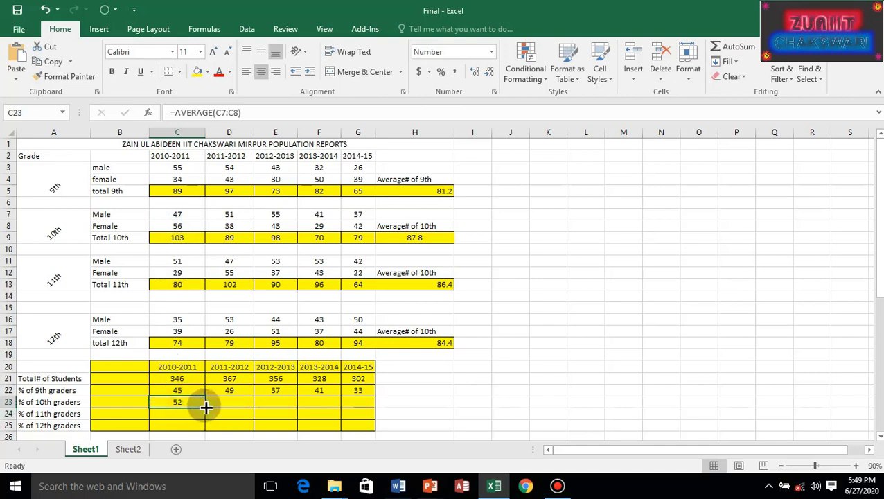
left_click_drag(205, 407, 363, 401)
Enter =AVERAGE(C11:C12) in C24 for the % of 11th graders and fill it across to G24.
left_click(186, 413)
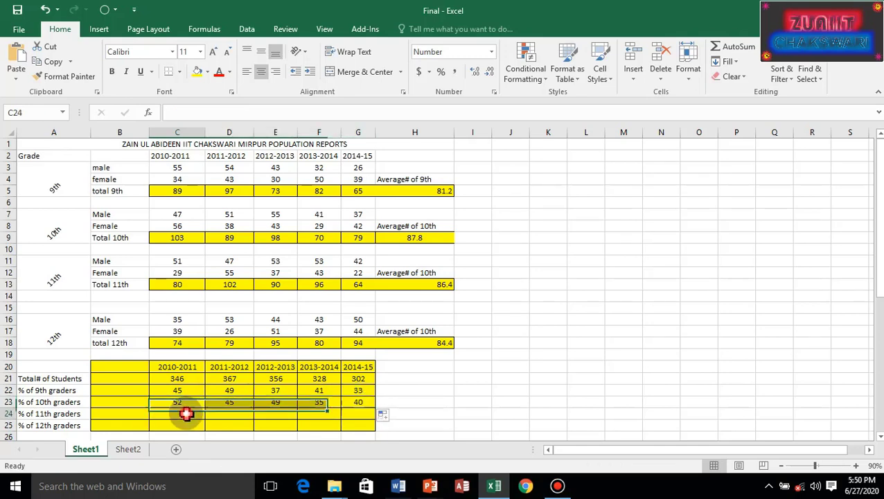
type("=")
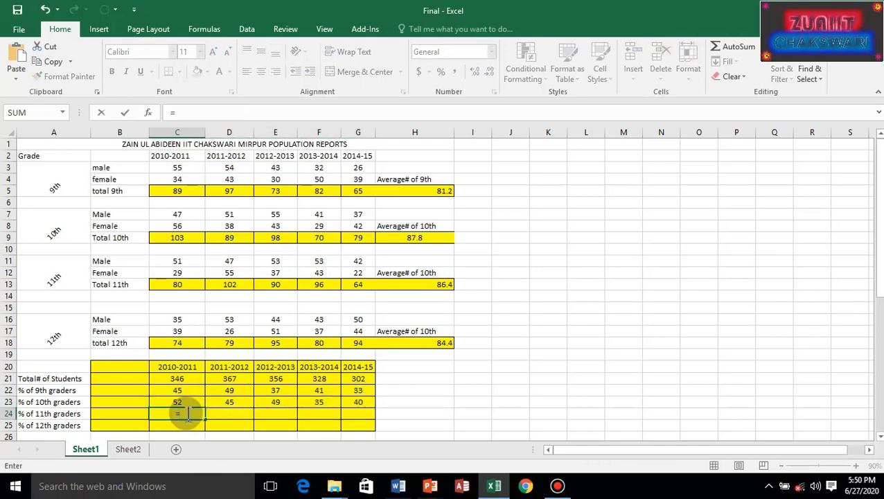
type("aver")
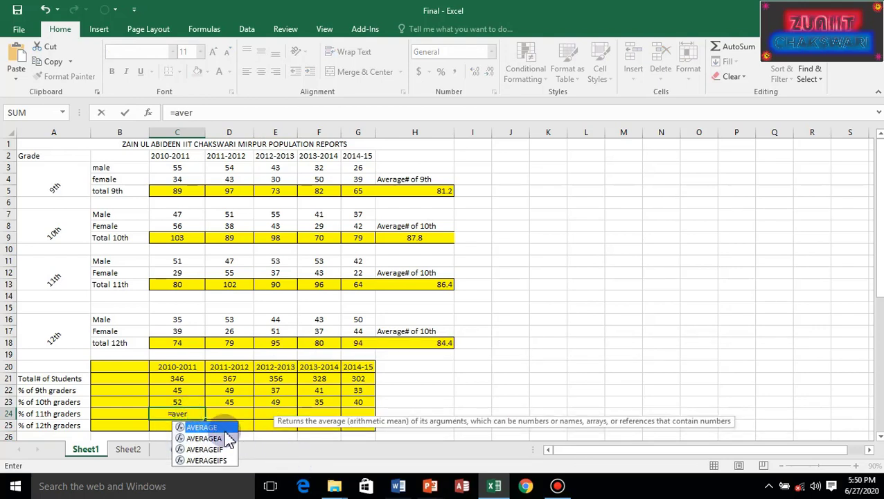
double_click(211, 427)
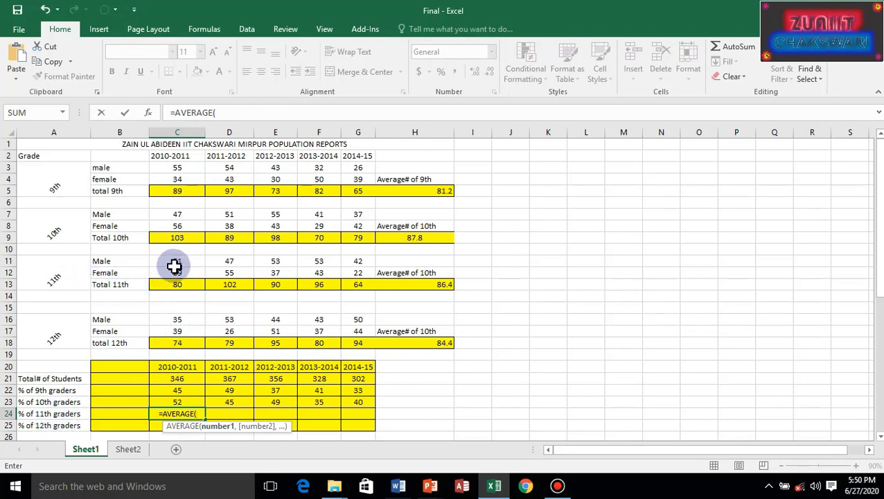
left_click_drag(175, 262, 174, 272)
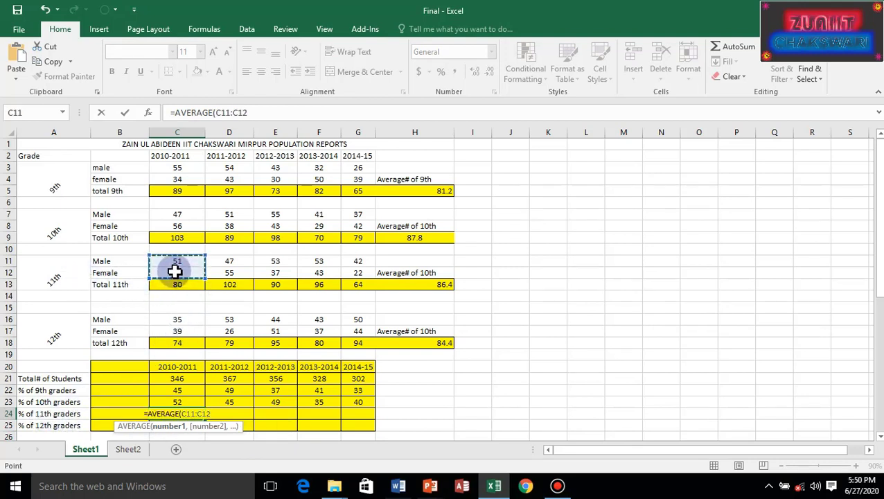
key("Return")
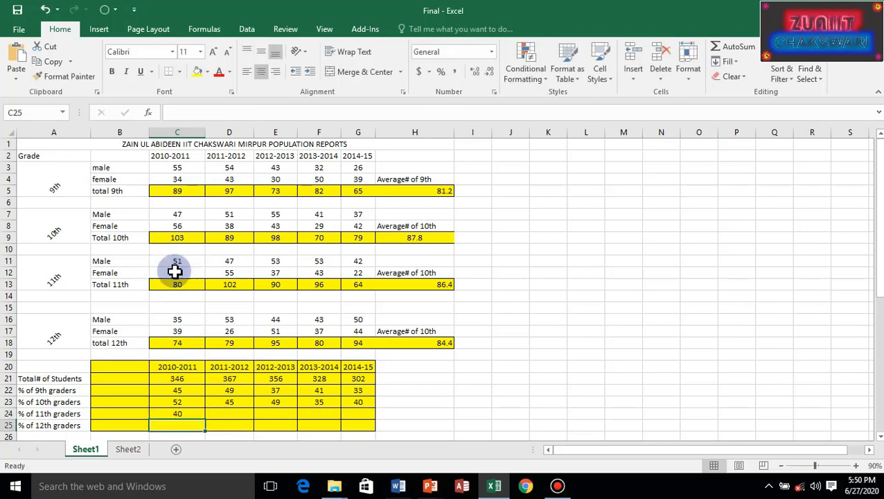
left_click(187, 415)
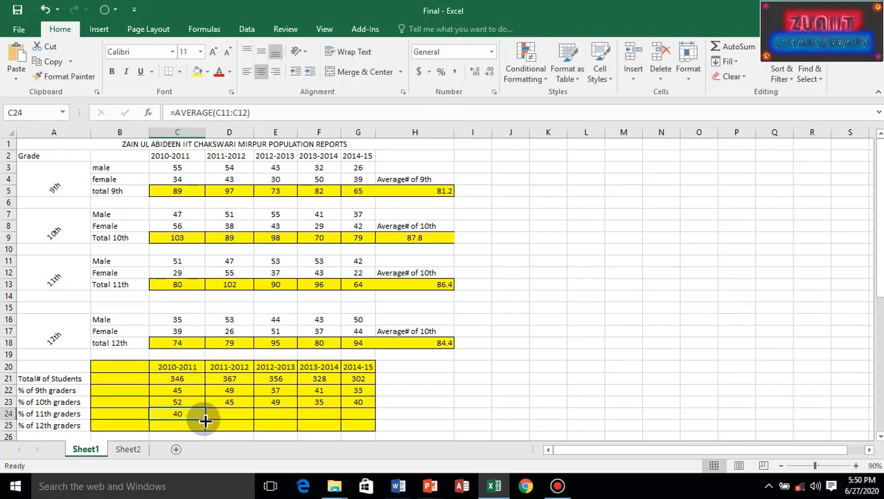
left_click_drag(205, 421, 374, 416)
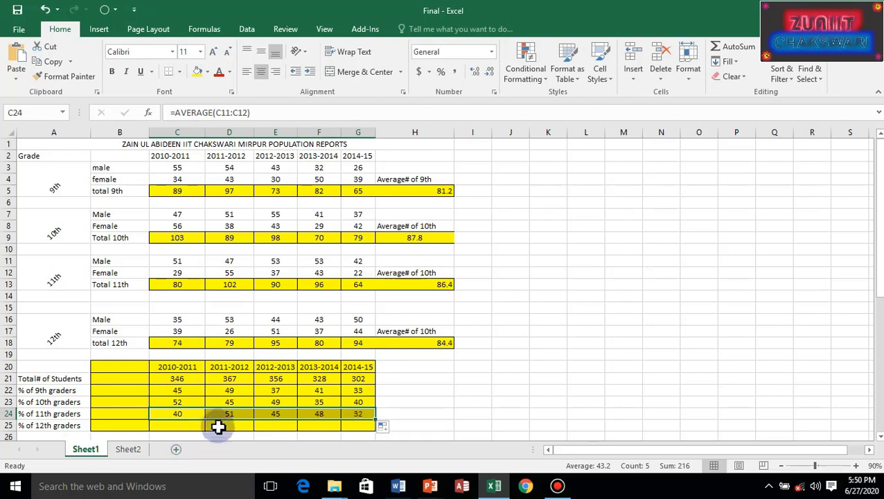
Enter =AVERAGE(C16:C17) in C25 for the % of 12th graders and fill it across to G25.
left_click(178, 426)
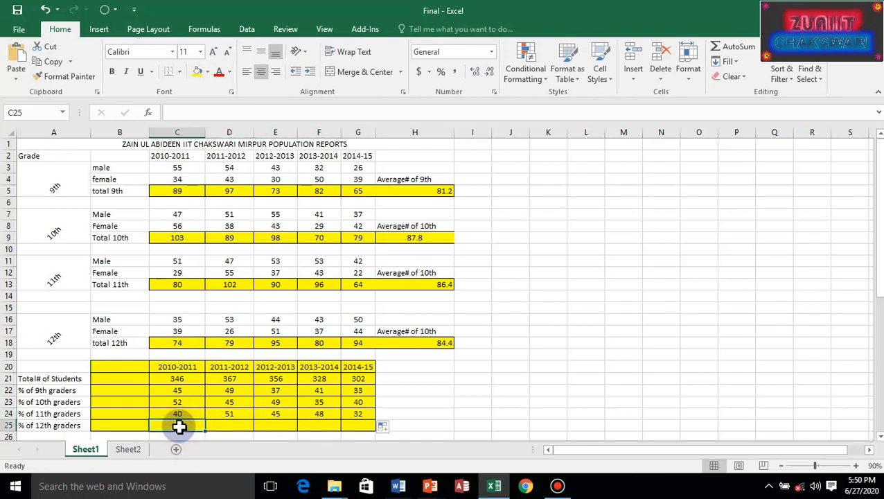
type("=")
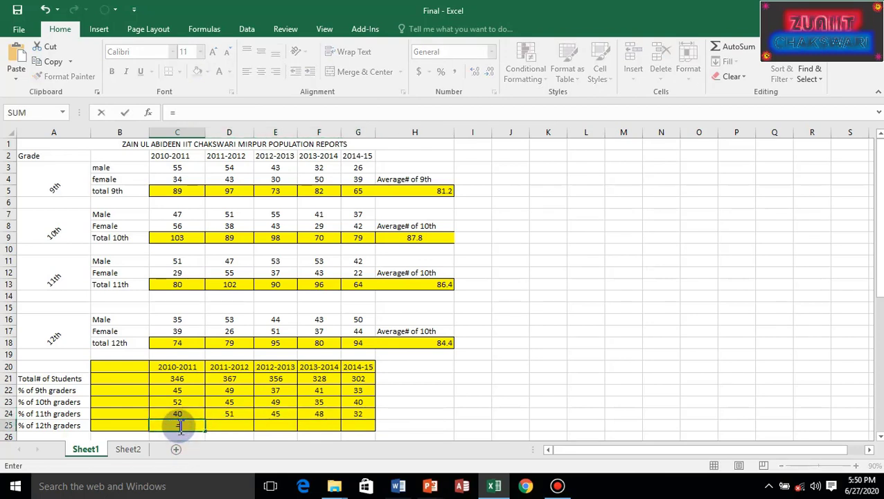
type("aver")
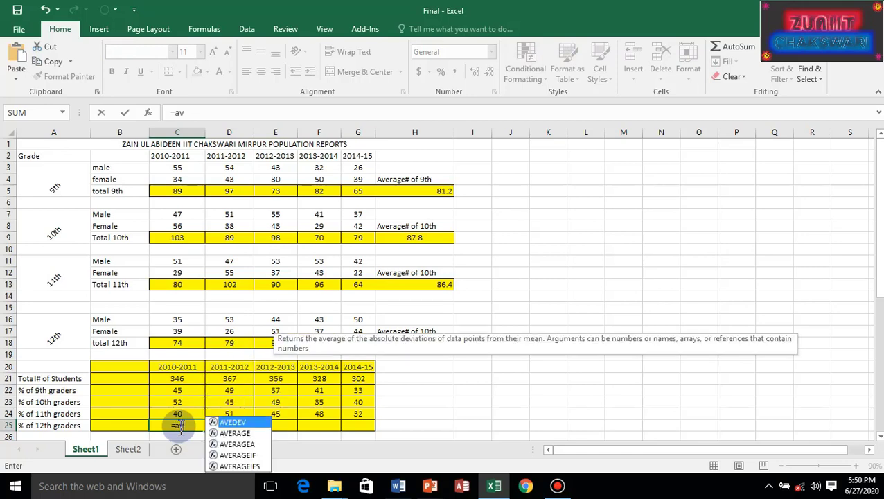
double_click(247, 433)
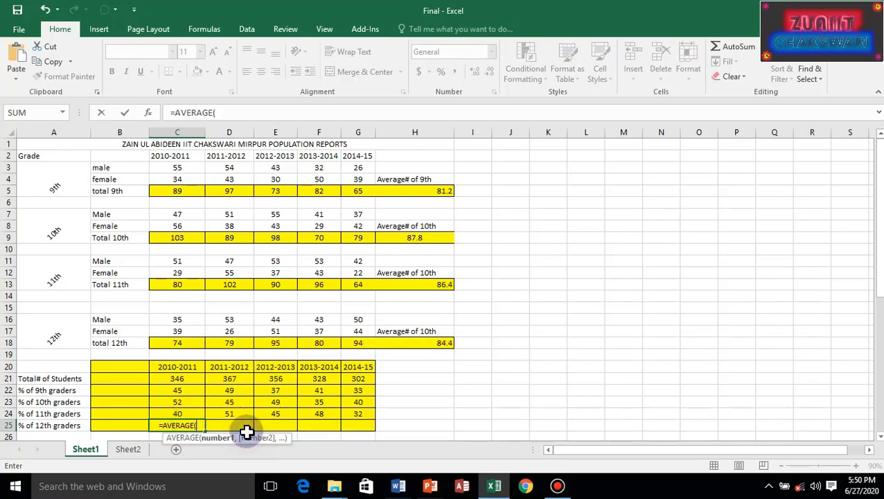
left_click_drag(171, 319, 172, 339)
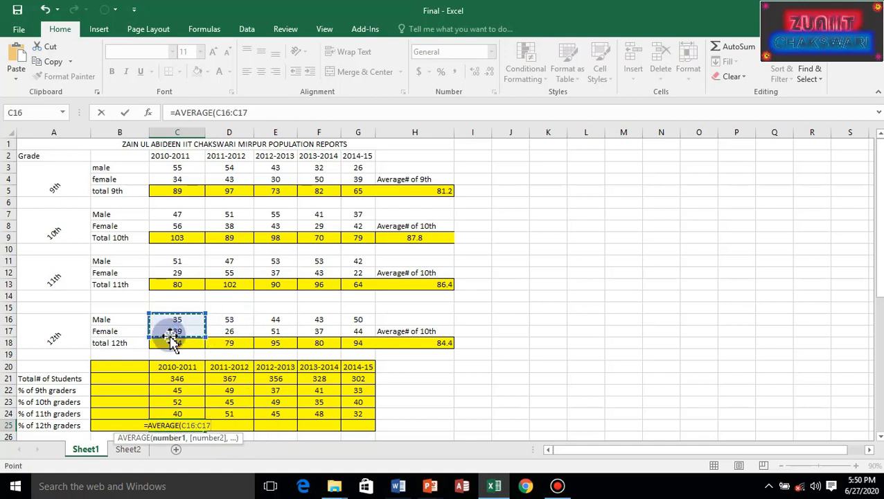
type(")")
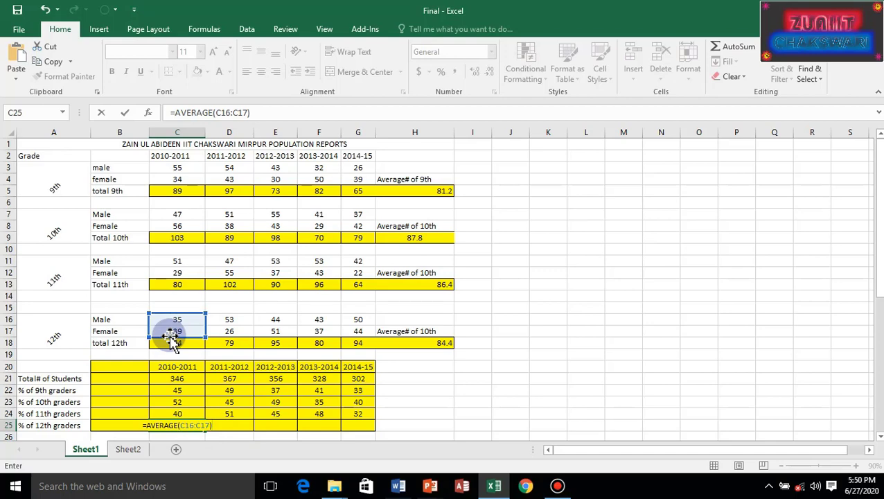
key("Return")
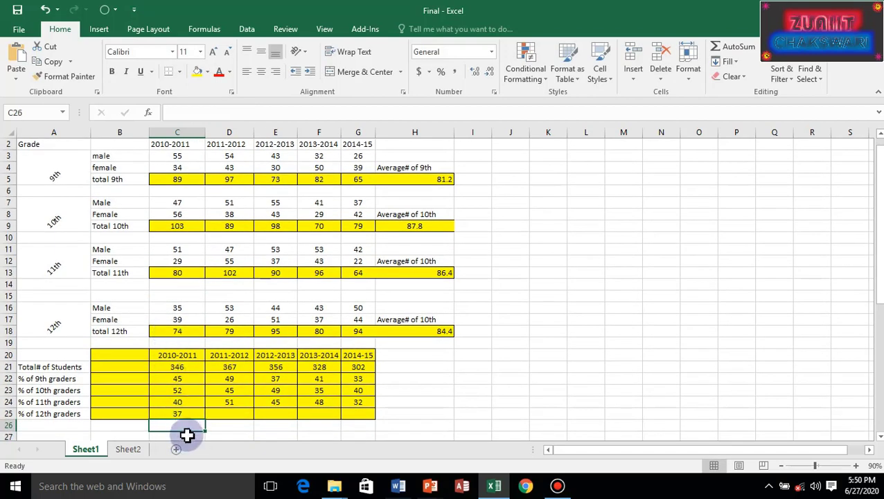
left_click(188, 414)
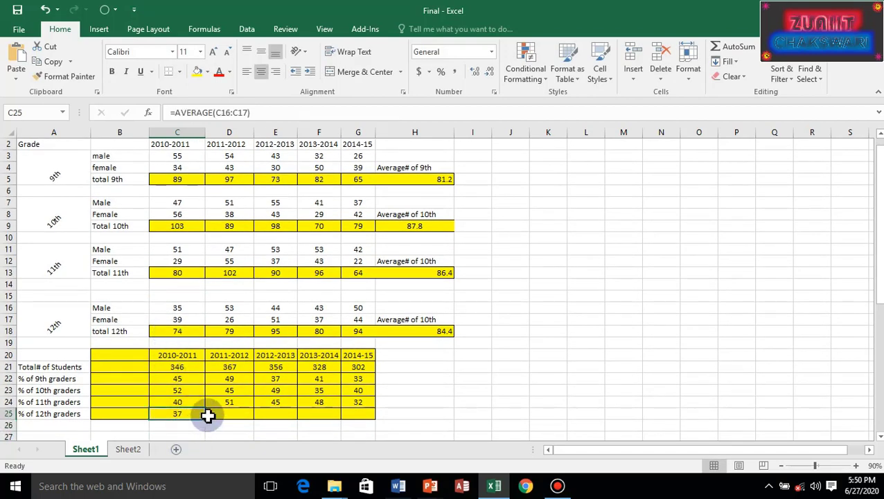
left_click_drag(206, 420, 368, 411)
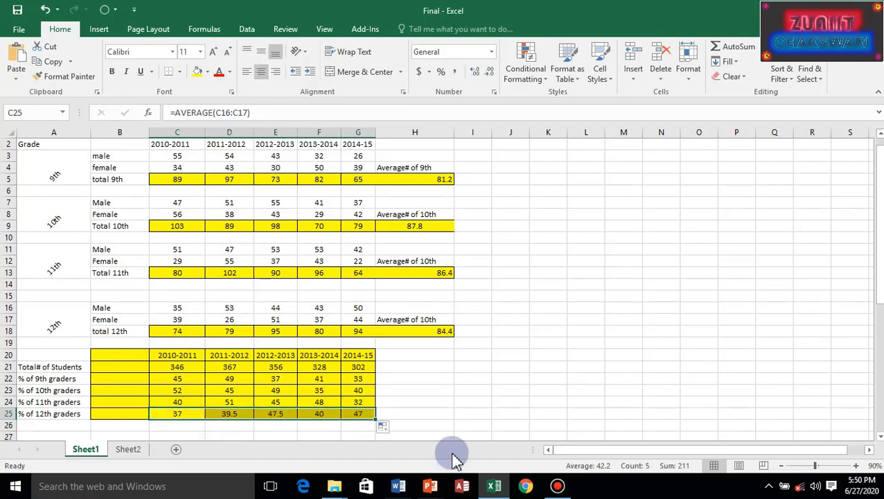
scroll(461, 327, "up", 1)
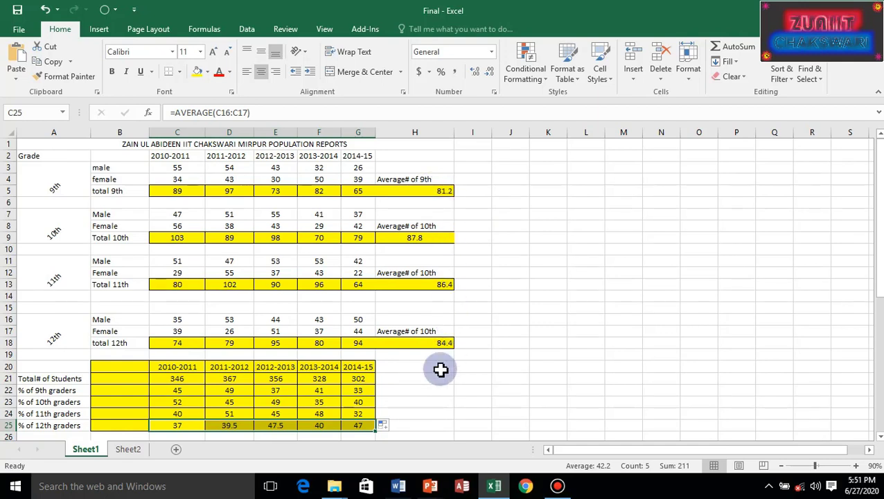
scroll(441, 370, "down", 2)
scroll(440, 370, "up", 1)
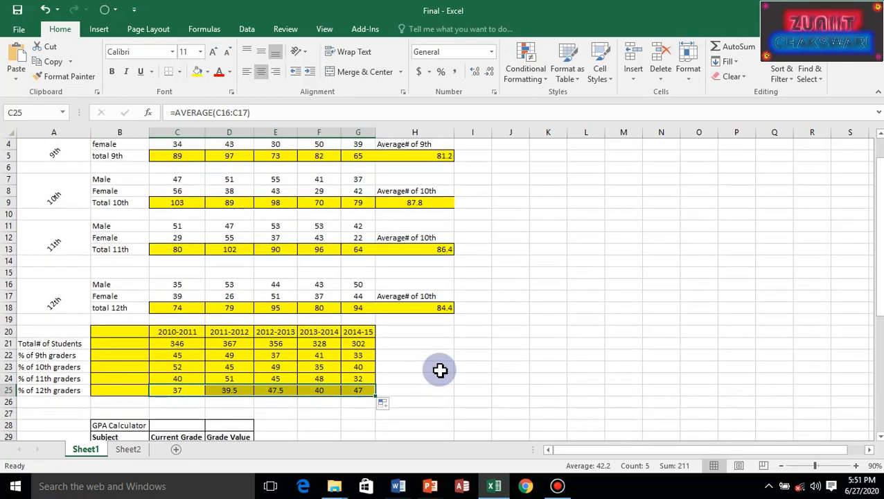
scroll(440, 370, "up", 1)
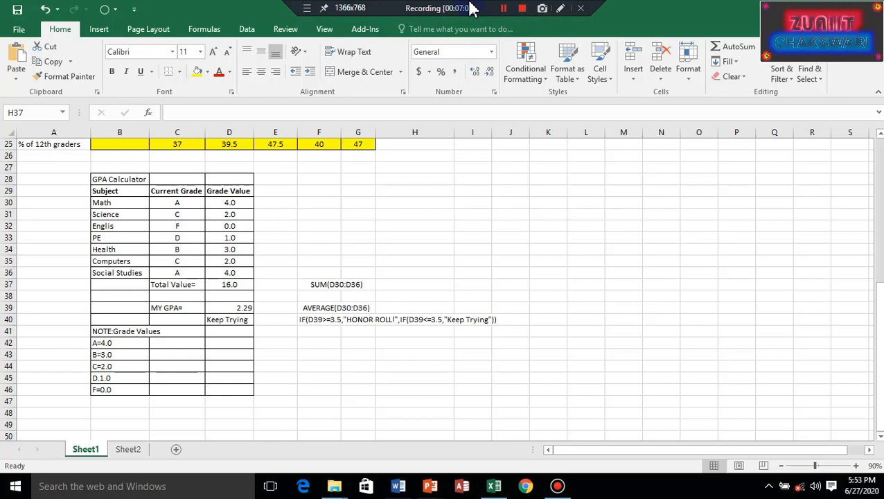
Correct the misspelled subject in B32 of the GPA Calculator to English.
left_click(423, 282)
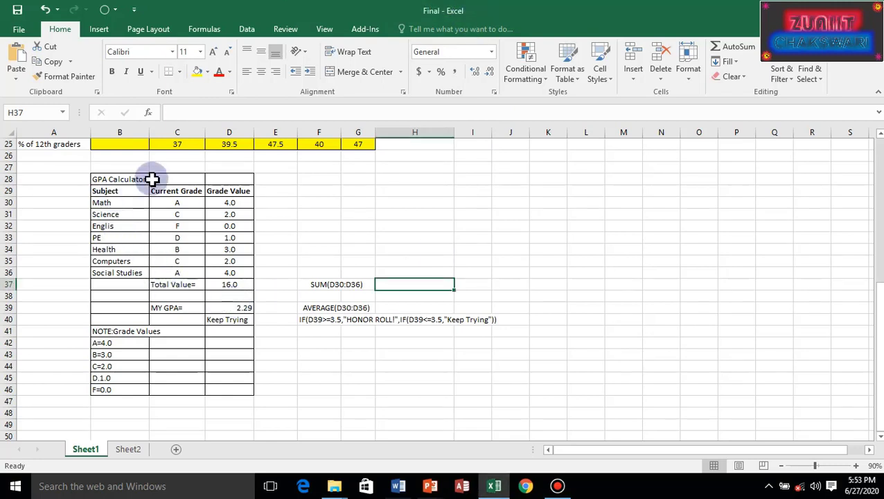
scroll(153, 179, "down", 1)
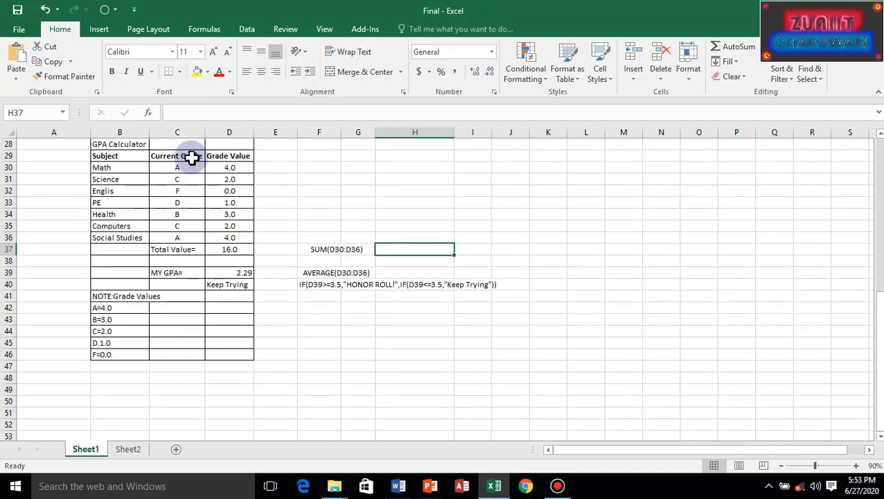
left_click(880, 134)
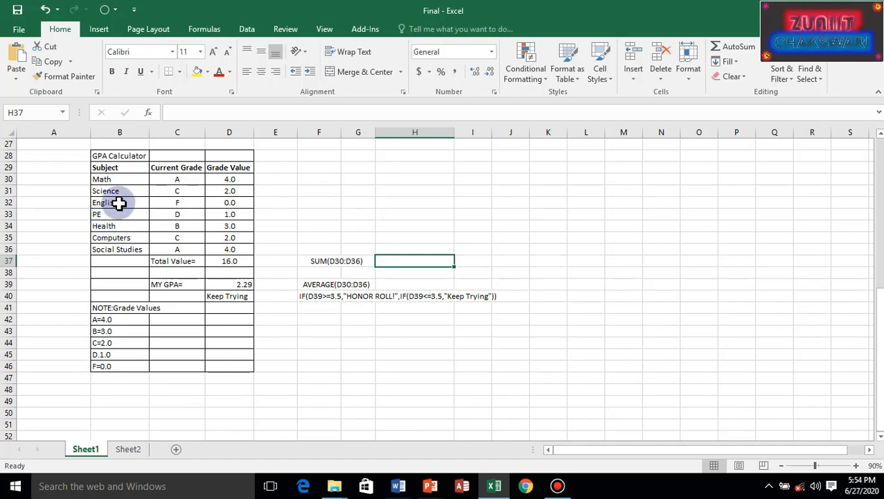
left_click(118, 203)
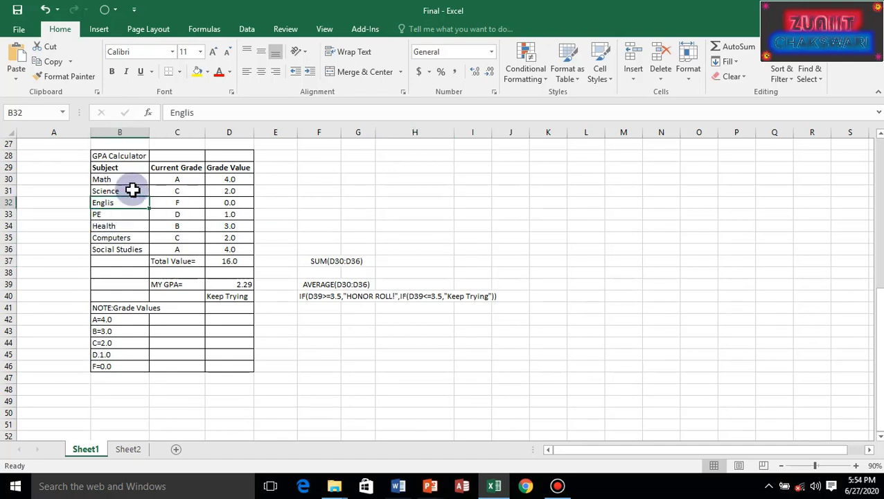
left_click(211, 111)
key("BackSpace")
type("h")
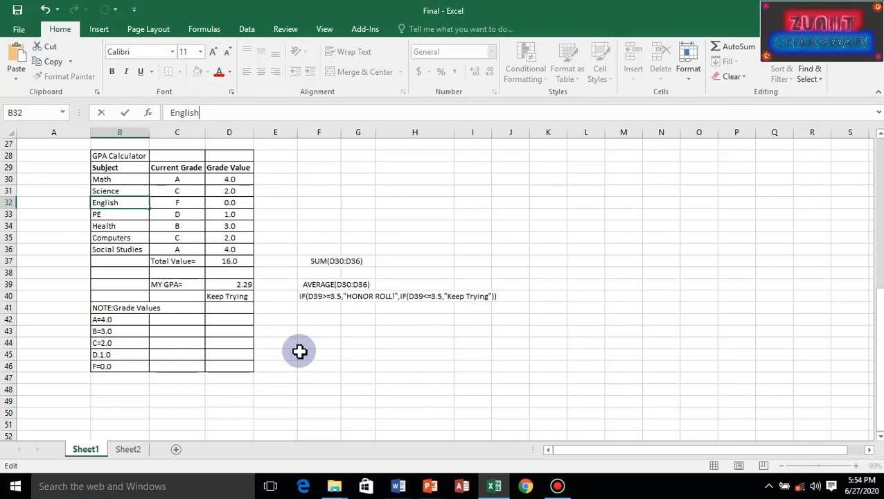
left_click(117, 282)
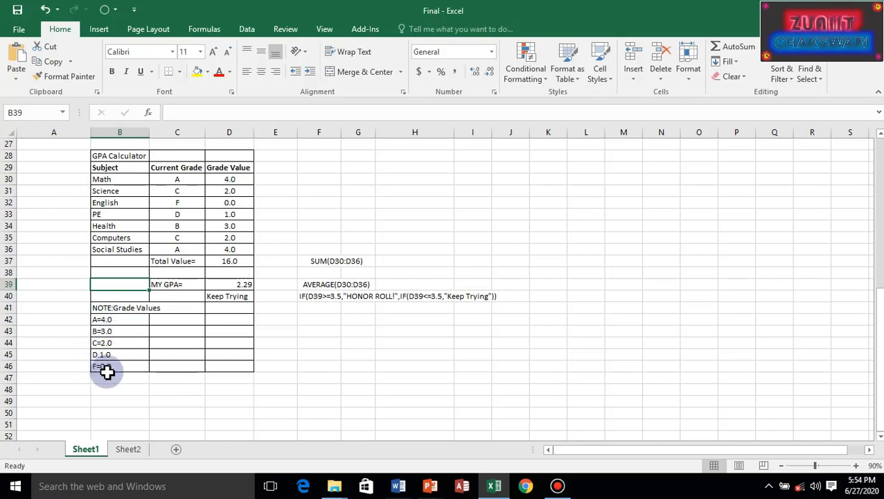
Examine the subjects' current grades in C30:C36 and the Total Value label in the GPA Calculator.
left_click(182, 182)
left_click(185, 194)
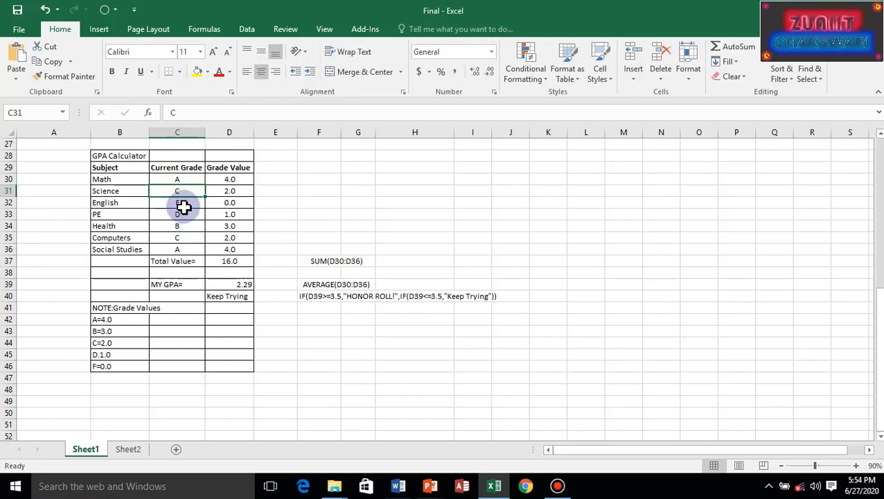
left_click(185, 202)
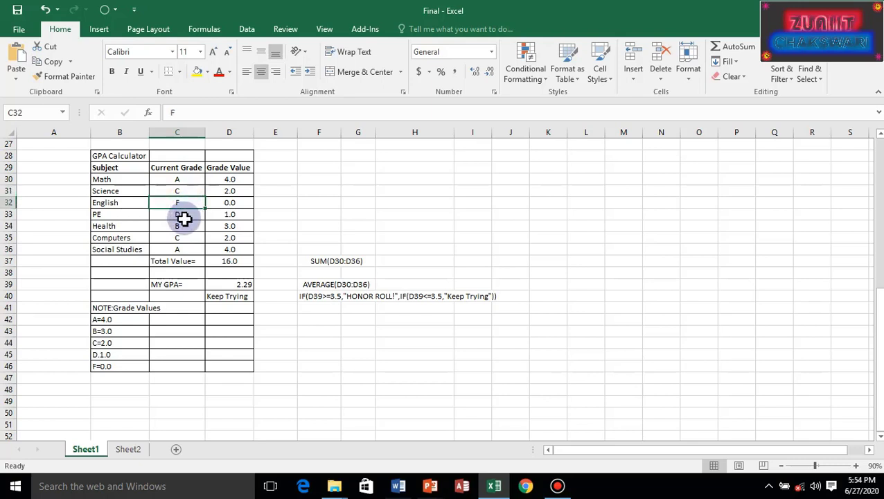
left_click(184, 218)
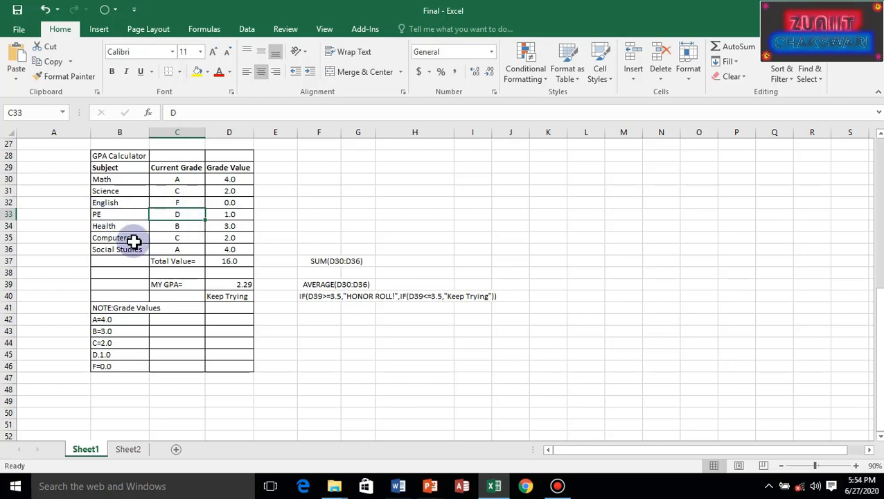
left_click(180, 228)
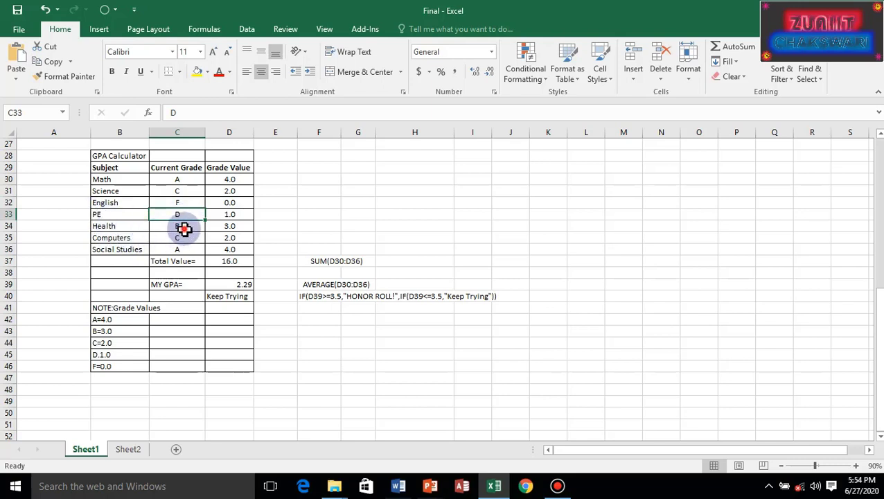
left_click(104, 249)
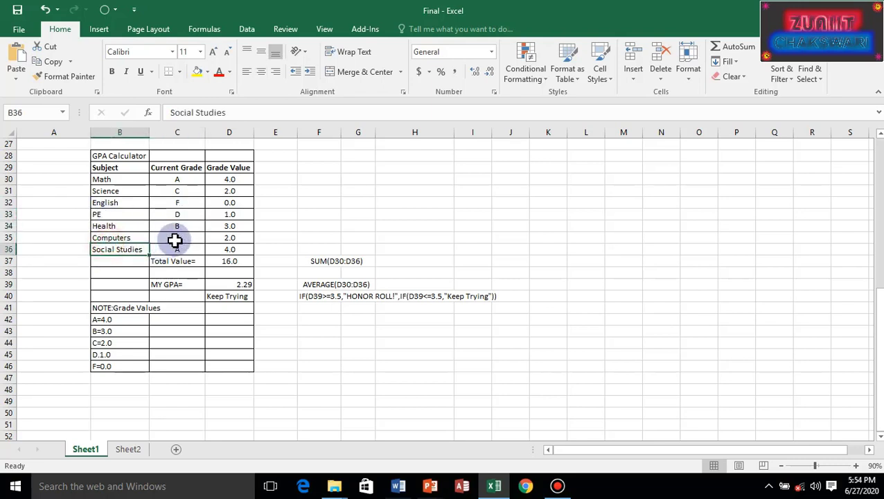
left_click(175, 238)
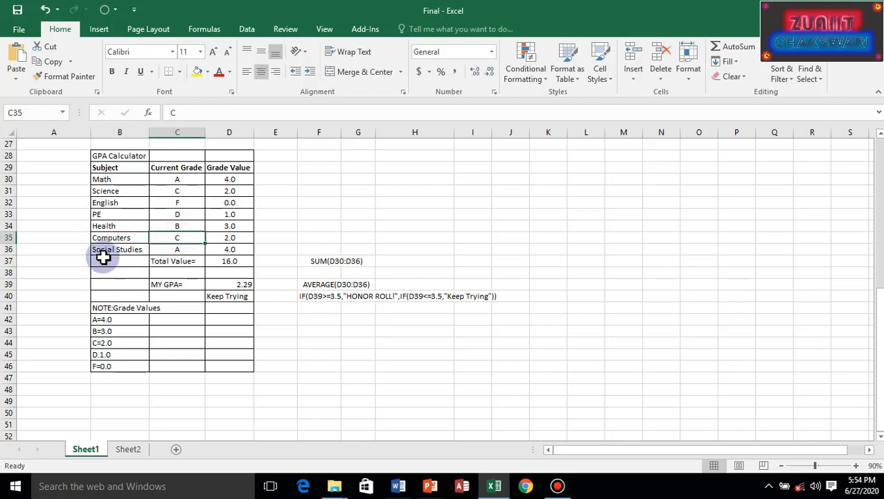
left_click(173, 249)
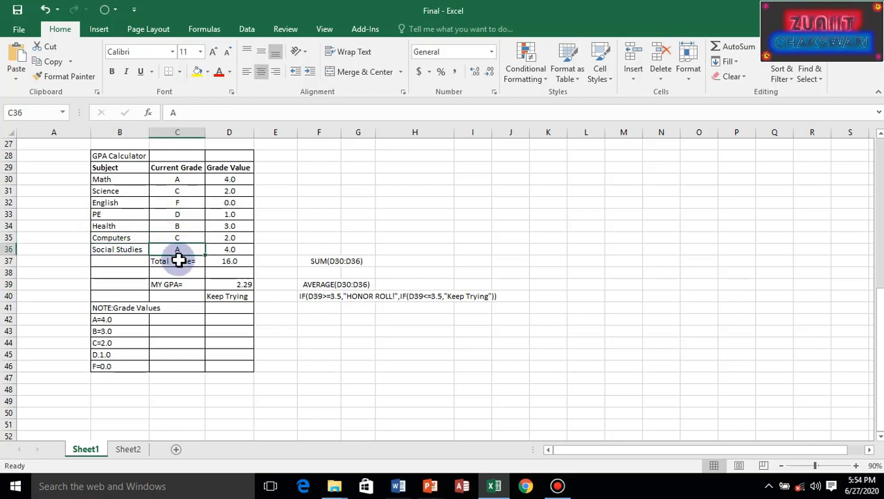
left_click(180, 261)
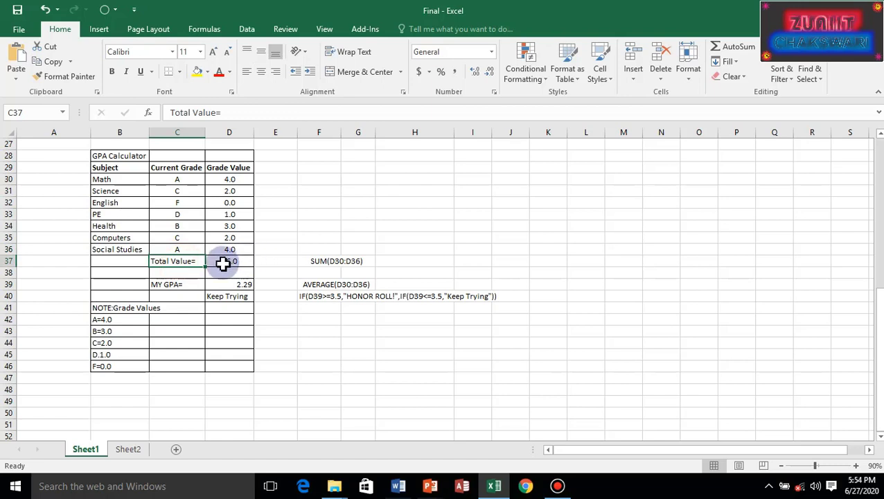
Clear the GPA Calculator results in D37:D40 and enter =SUM(D30:D36) in D37 for the Total Value.
left_click_drag(234, 261, 225, 294)
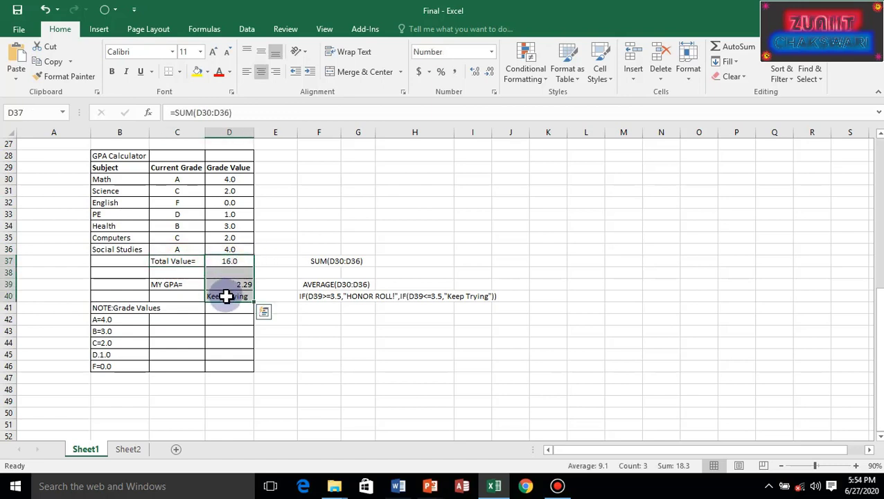
key("Delete")
left_click(234, 264)
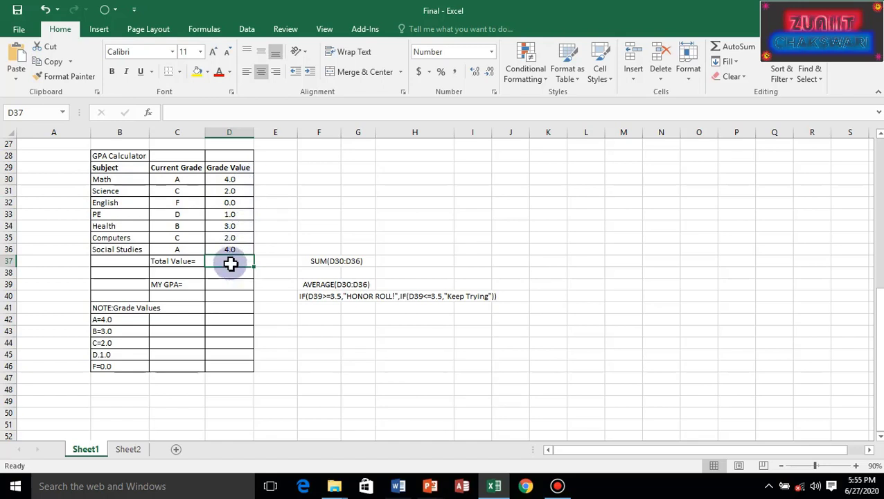
type("=sum")
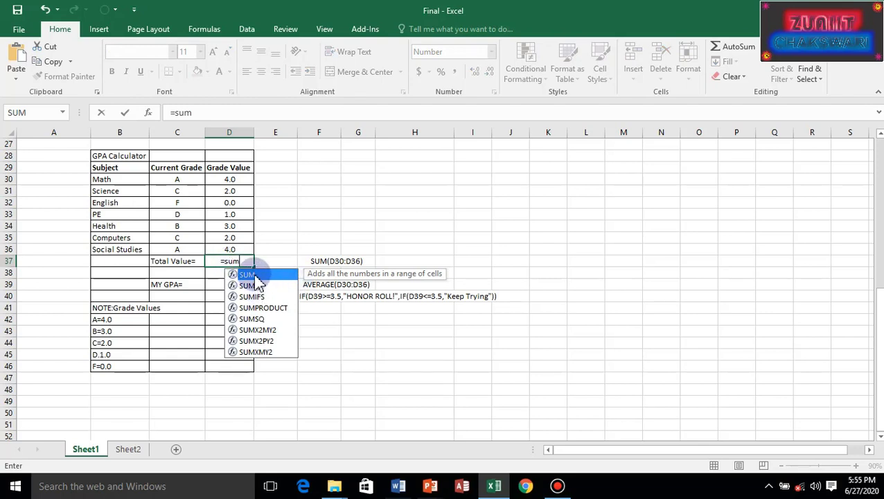
double_click(247, 275)
left_click_drag(227, 178, 231, 245)
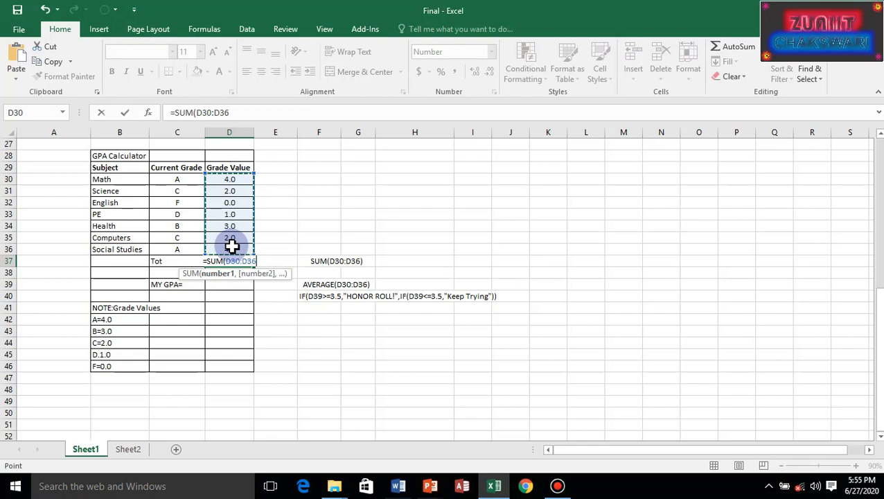
type(")")
key("Return")
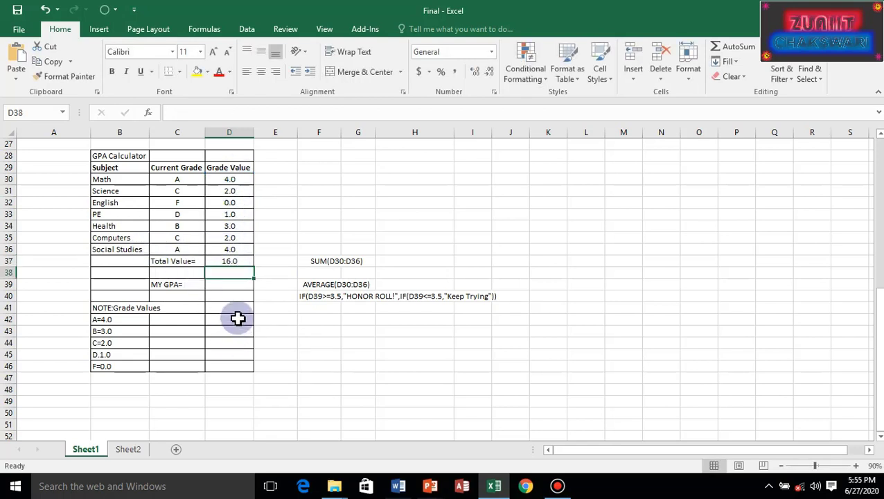
Enter =AVERAGE(D30:D36) in D39 of the GPA Calculator for MY GPA.
left_click(233, 284)
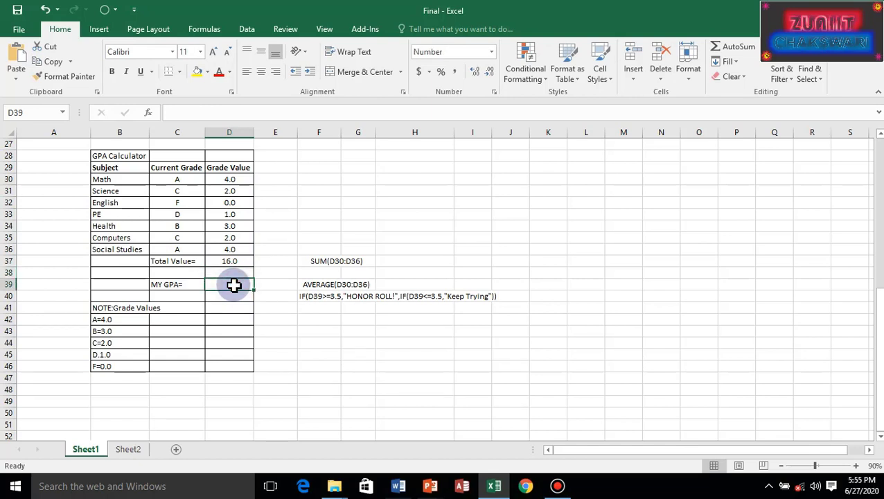
type("=aver")
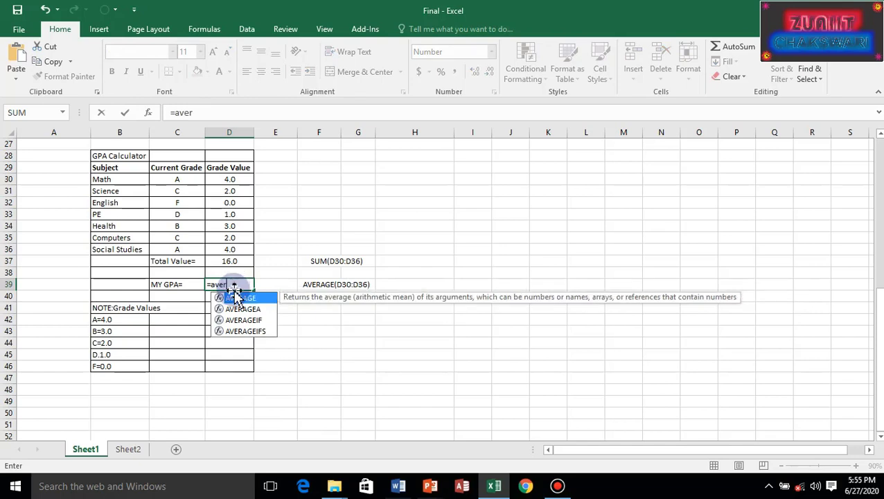
left_click(246, 299)
left_click(247, 299)
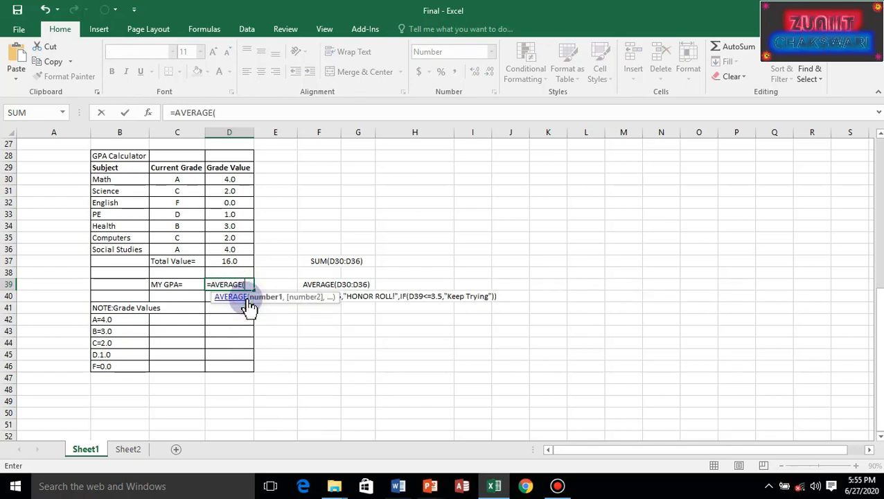
left_click(222, 182)
left_click_drag(222, 185, 233, 253)
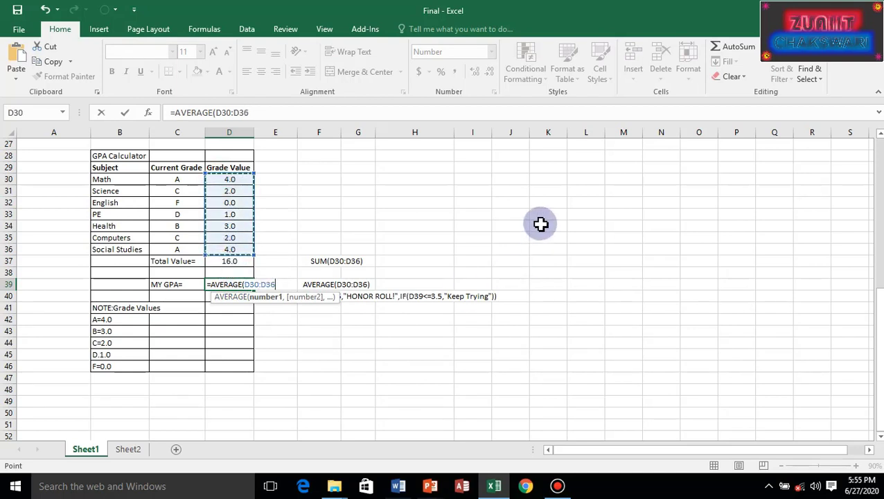
key("Return")
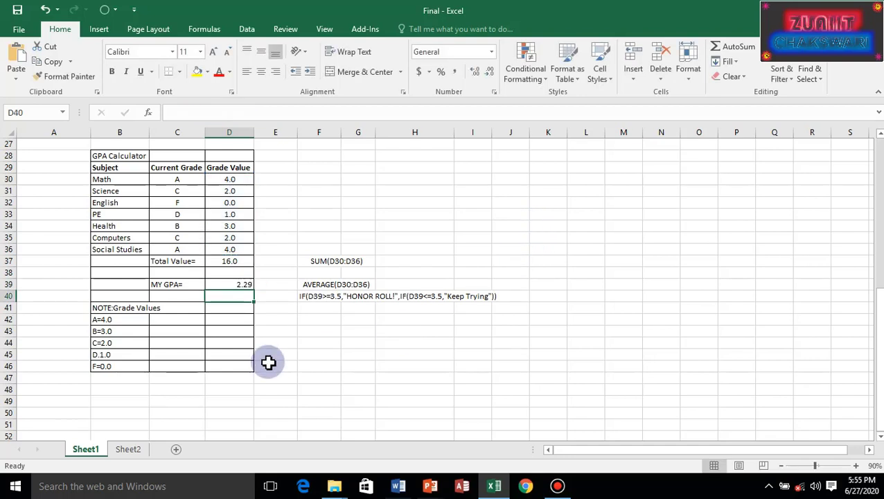
Begin an IF formula in D40 that returns "HONOR ROLL" when D39>=3.5.
left_click(219, 308)
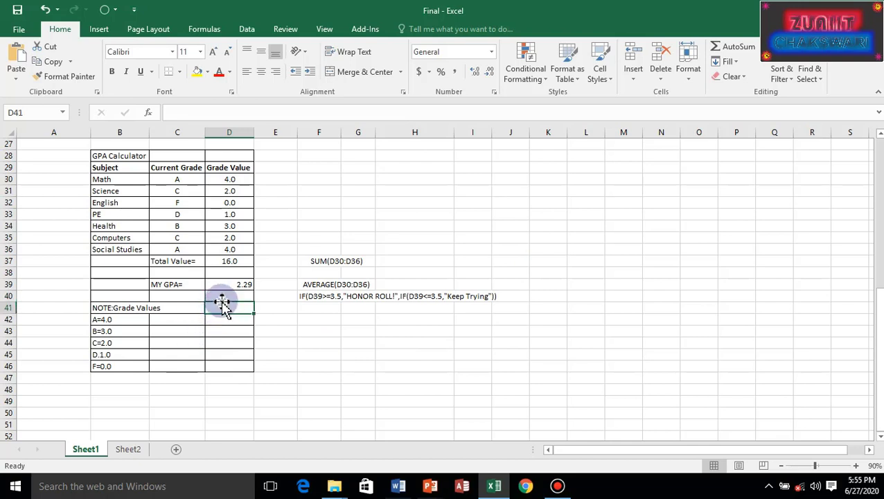
left_click(224, 296)
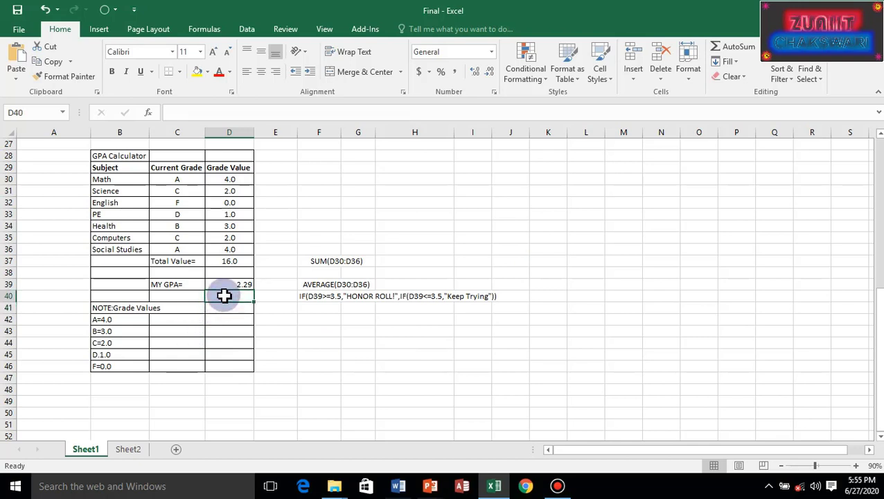
type("=if")
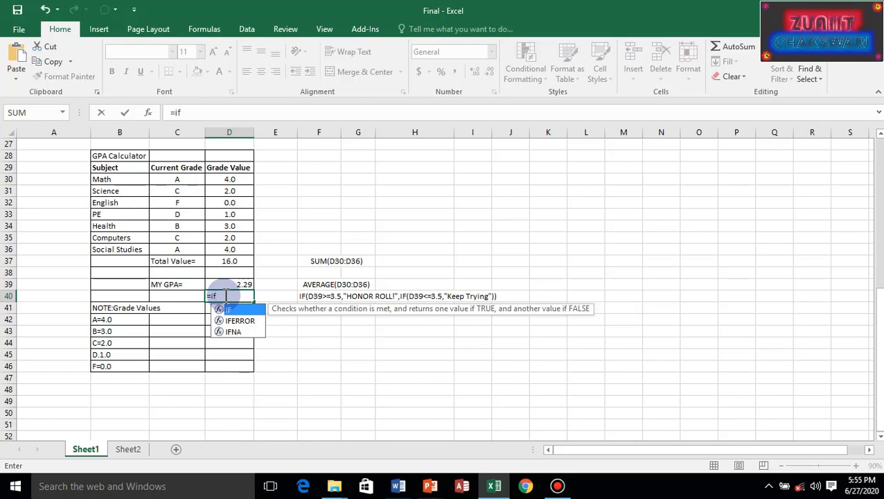
double_click(242, 310)
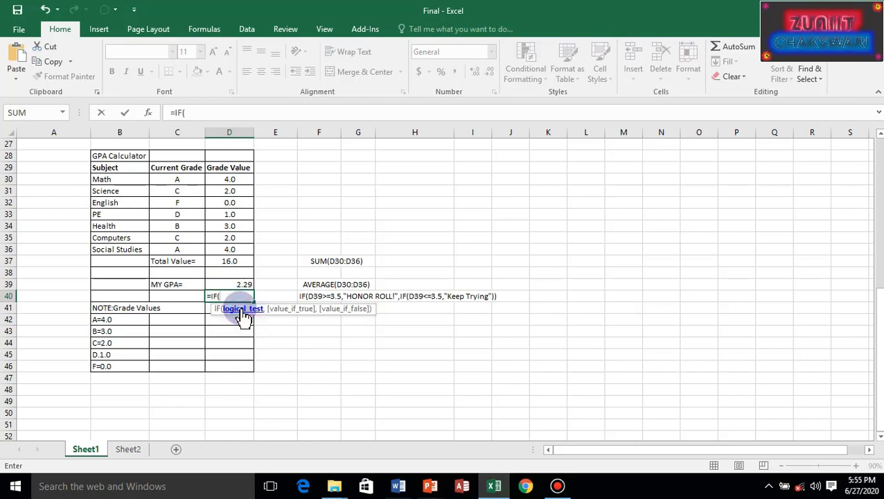
left_click(232, 285)
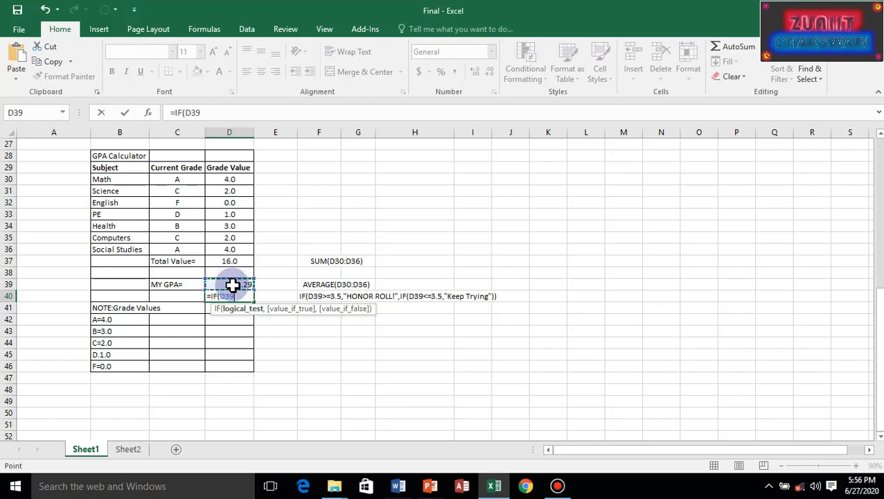
type(">=3.5,")
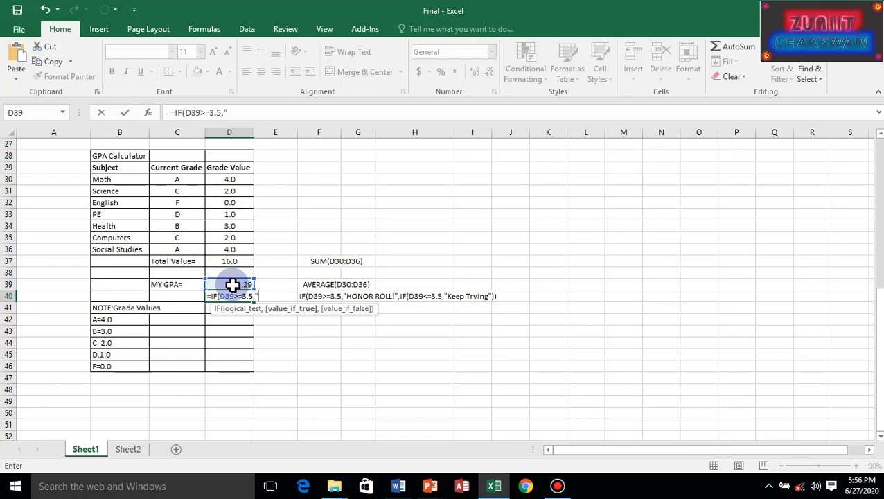
type("\"Ho")
key("BackSpace")
type("ONOR ROLL")
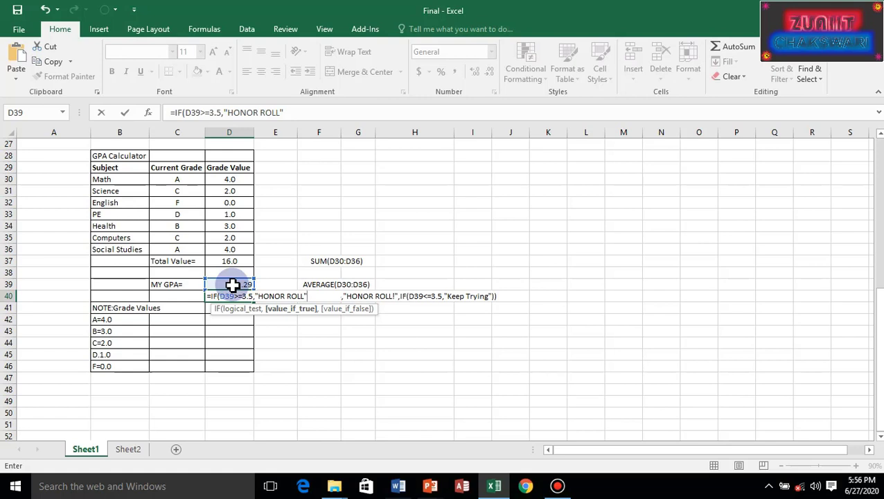
Complete the D40 formula with a nested IF(D39<=3.5,"Keep Trying") as its value if false.
type(",IF")
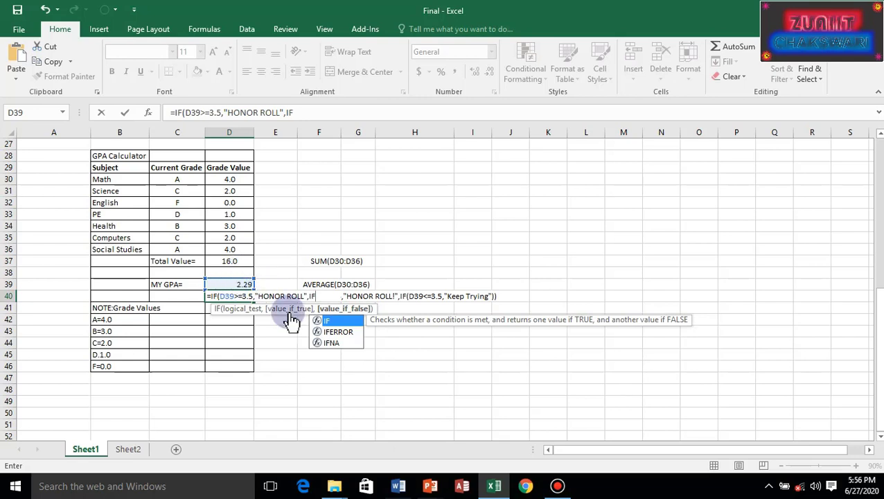
double_click(331, 320)
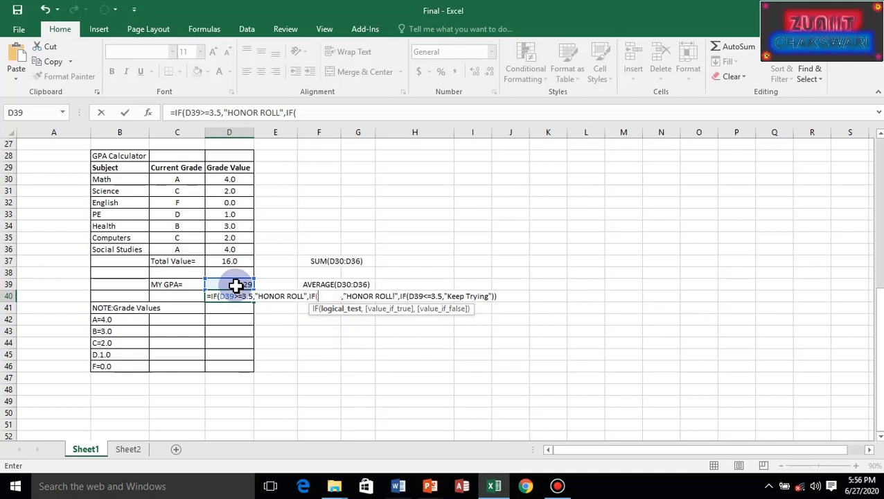
left_click(235, 285)
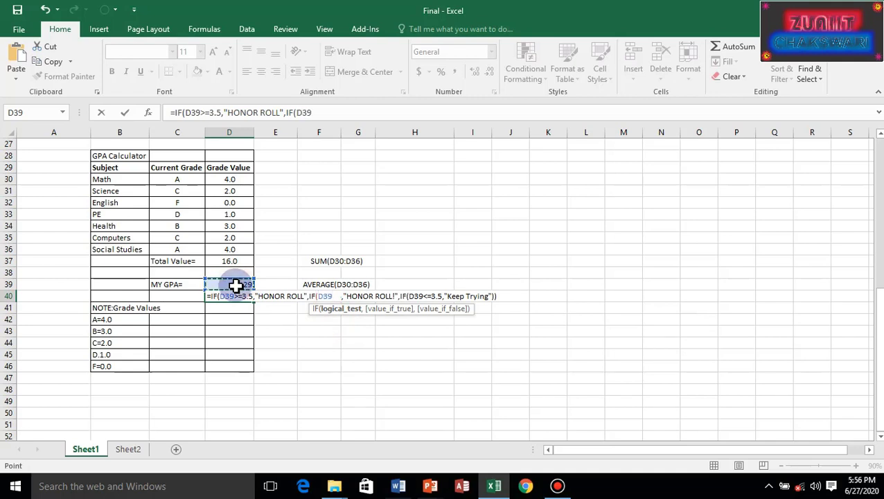
type("<=3.5")
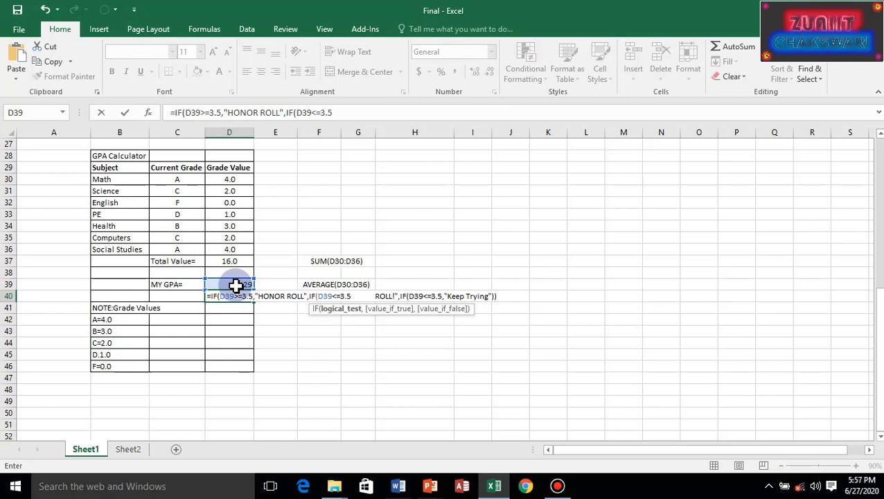
type(",")
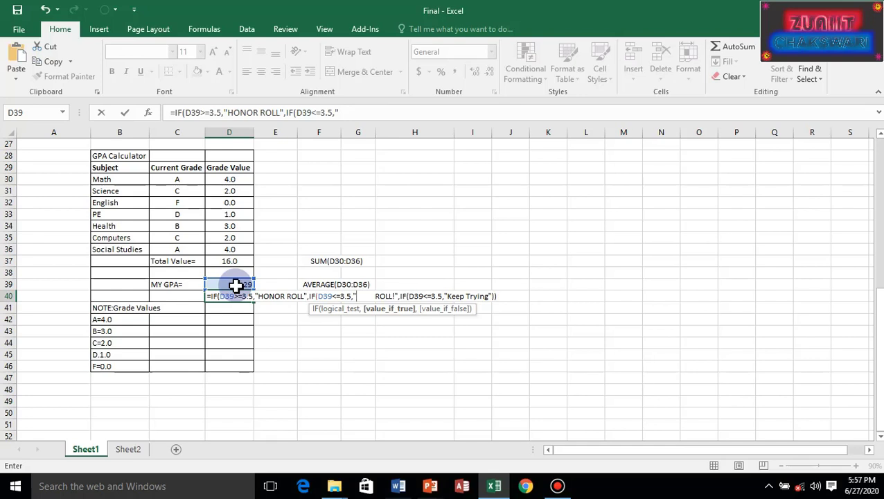
type("keep")
key("BackSpace")
key("BackSpace")
key("BackSpace")
key("BackSpace")
type("Keep t")
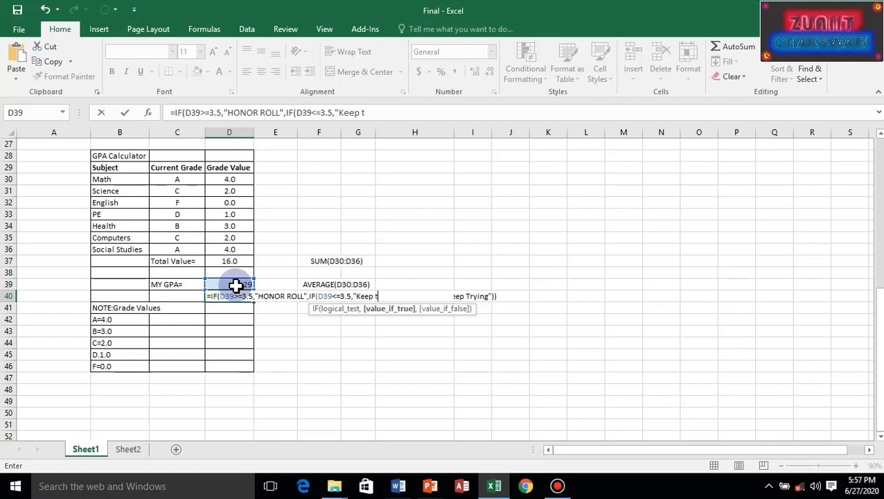
key("BackSpace")
type("Trying\"))")
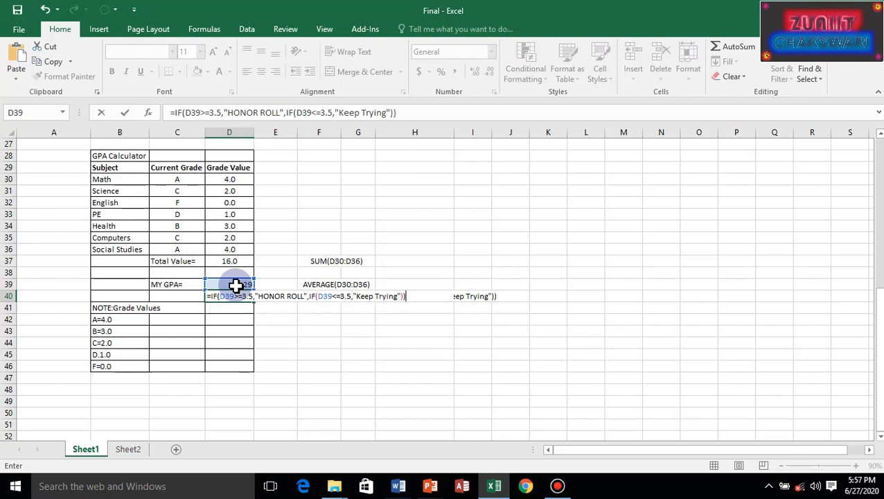
key("Return")
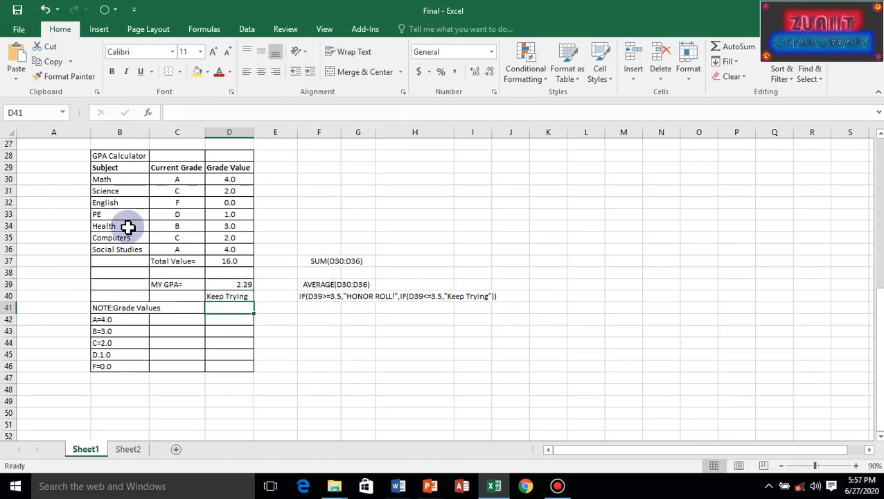
scroll(303, 263, "up", 5)
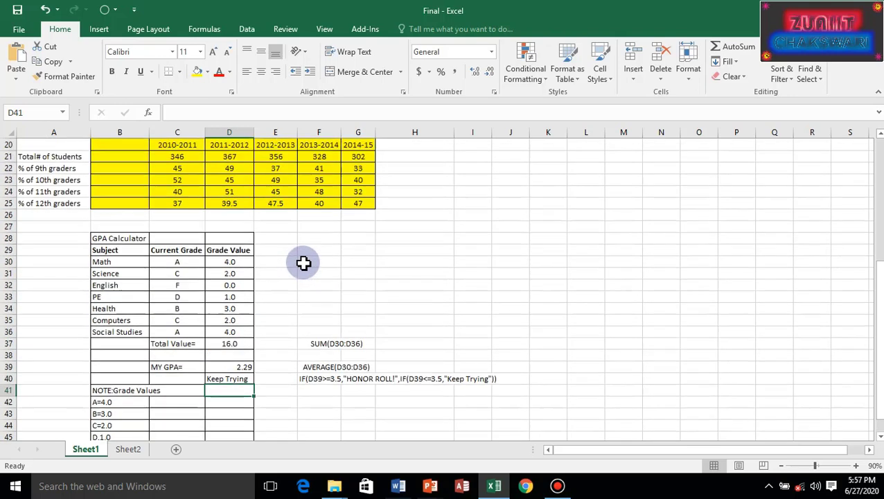
scroll(302, 263, "up", 4)
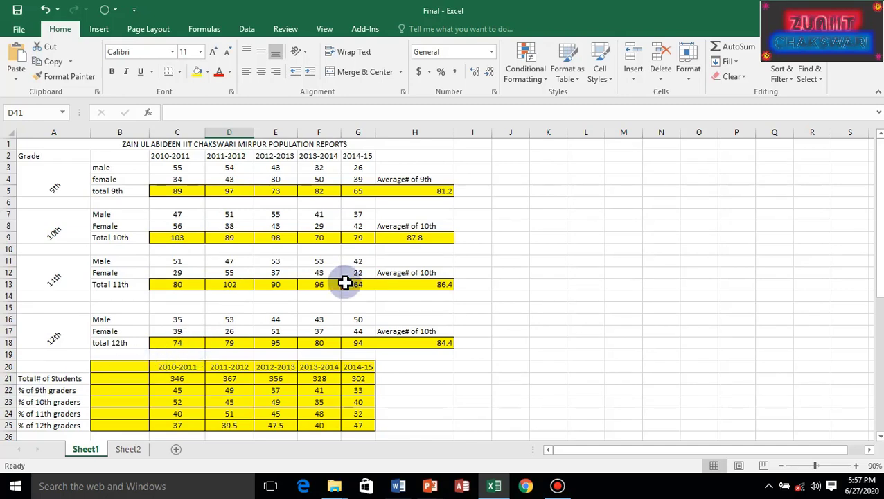
scroll(344, 282, "down", 5)
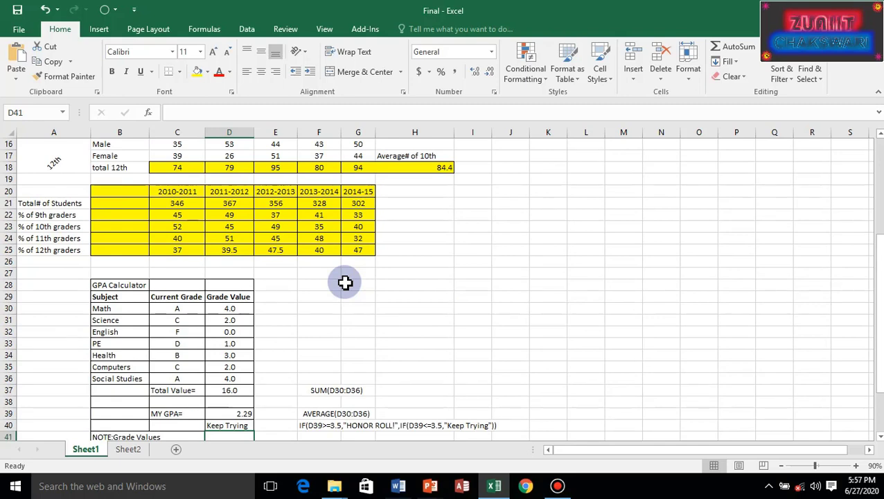
scroll(448, 298, "down", 5)
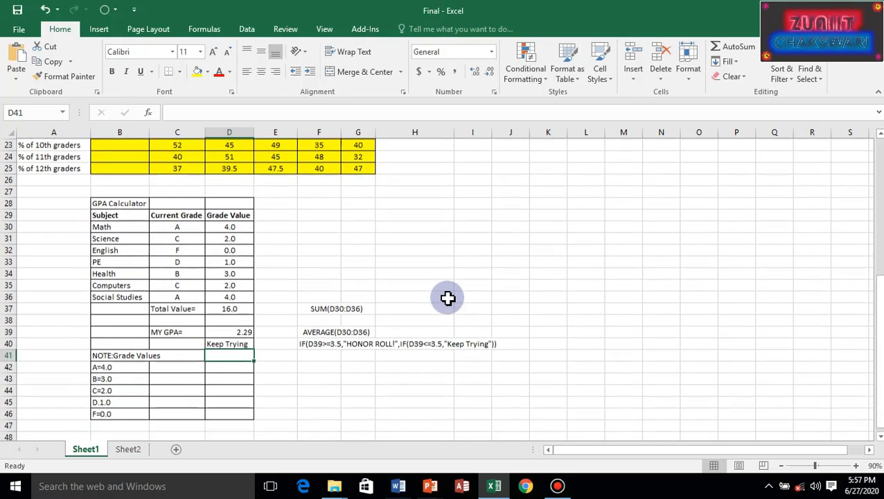
scroll(450, 298, "up", 10)
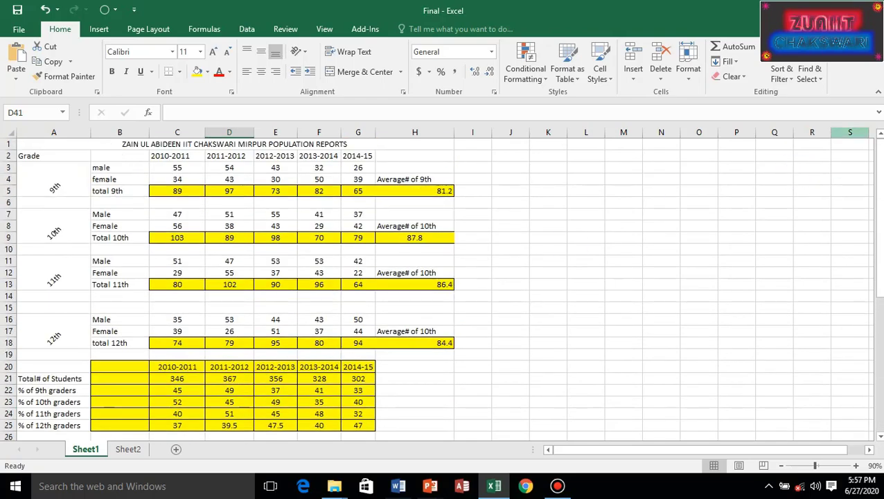